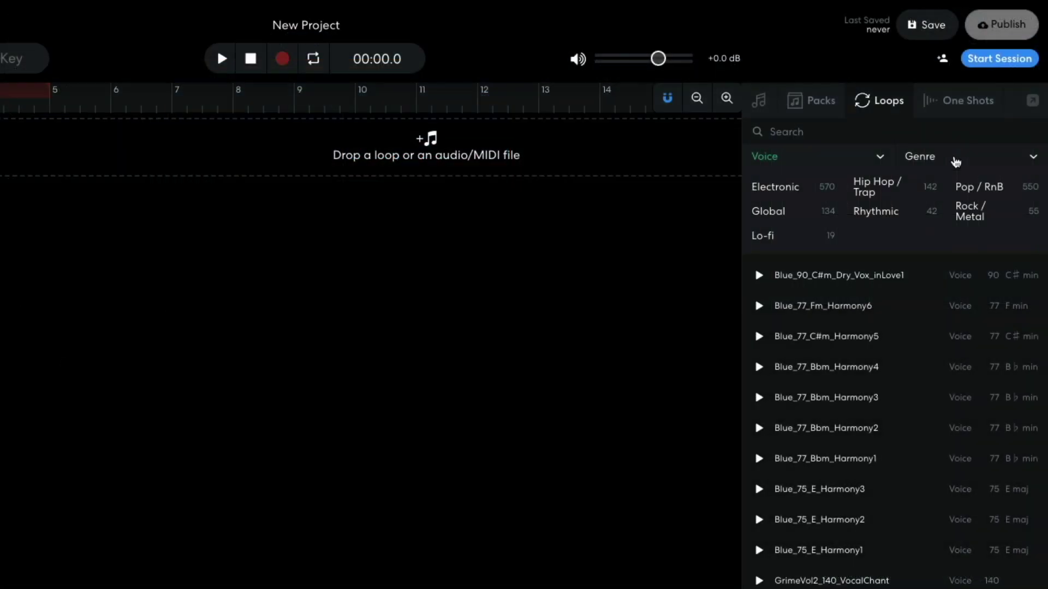
Preview the finished Vocal Chops demo, filtering voice loops to Pop / RnB and raising piano reverb to 100 %.
left_click(963, 186)
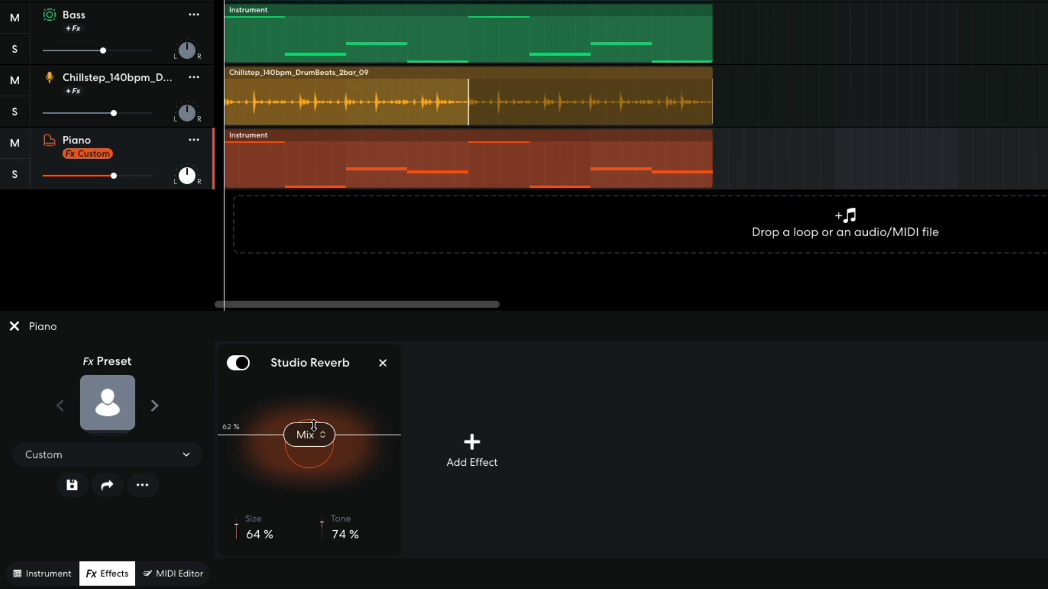
left_click_drag(314, 426, 310, 344)
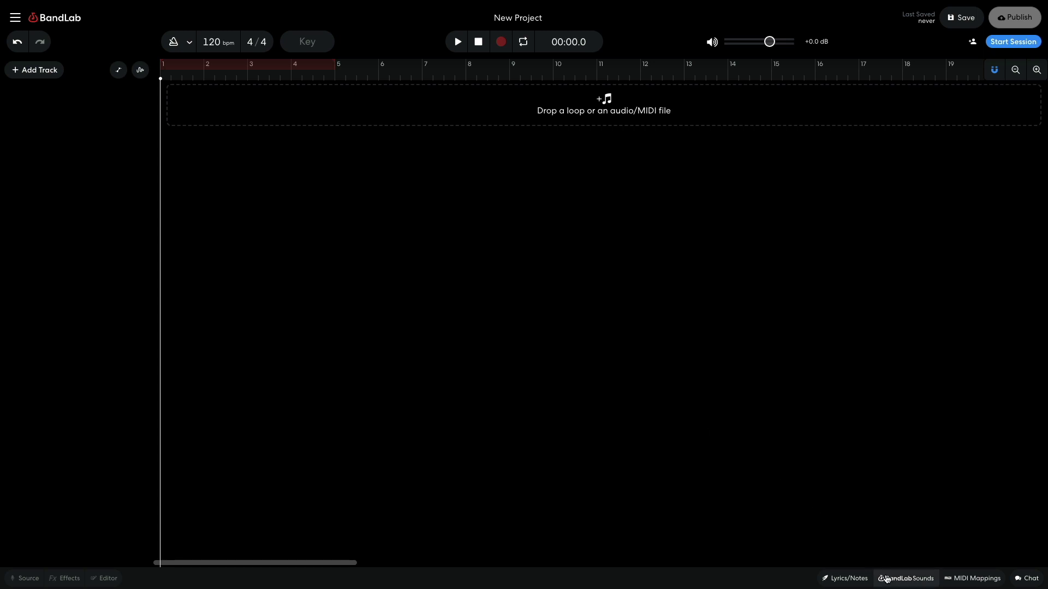
Filter BandLab Sounds loops to Voice and Pop / RnB, then preview MoSanFran_144_Em_Vox_4bar.
left_click(906, 578)
left_click(874, 111)
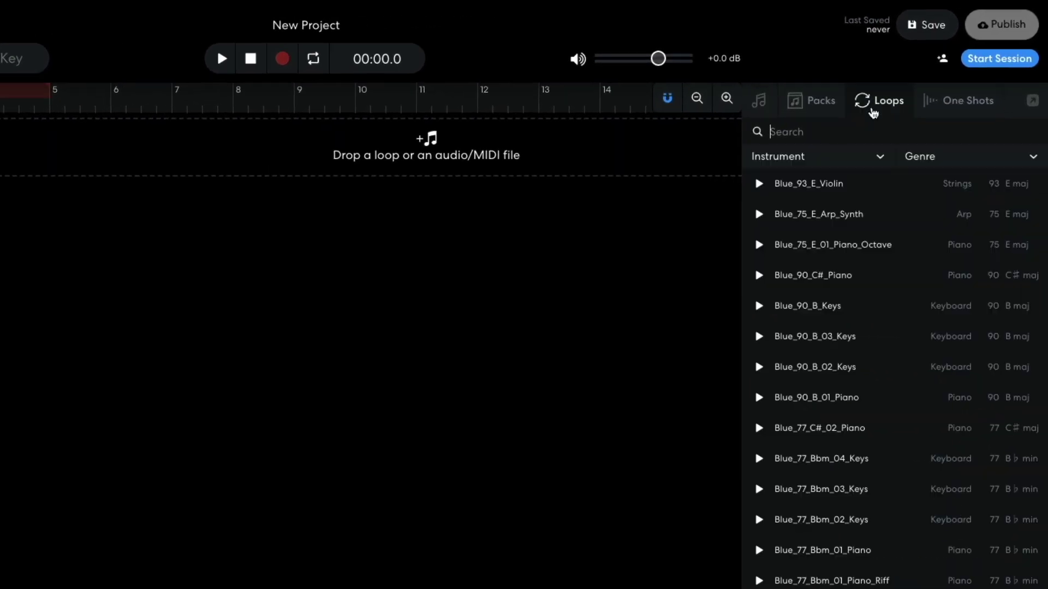
left_click(843, 158)
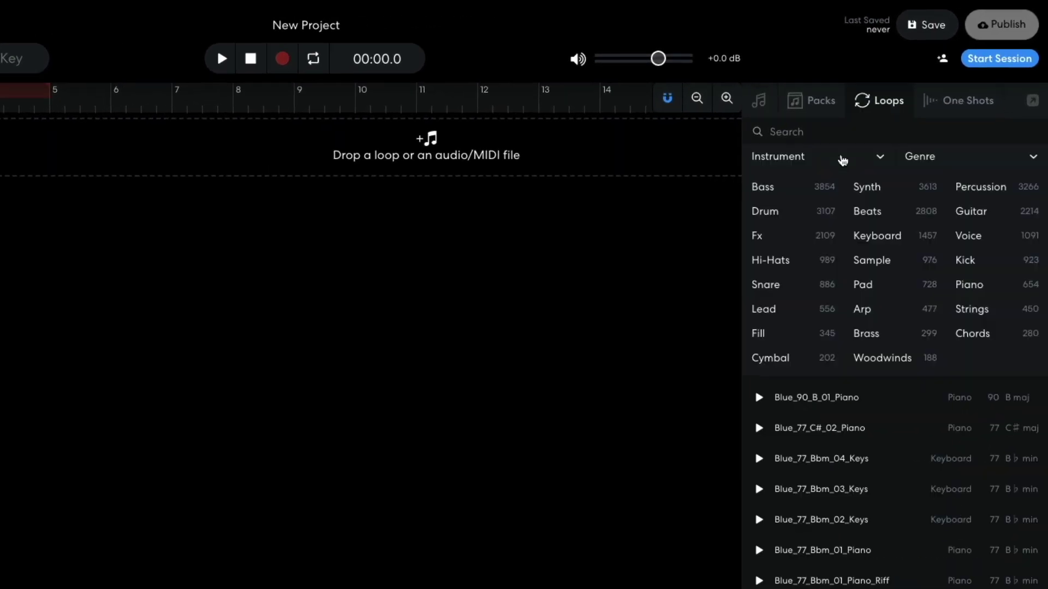
left_click(967, 235)
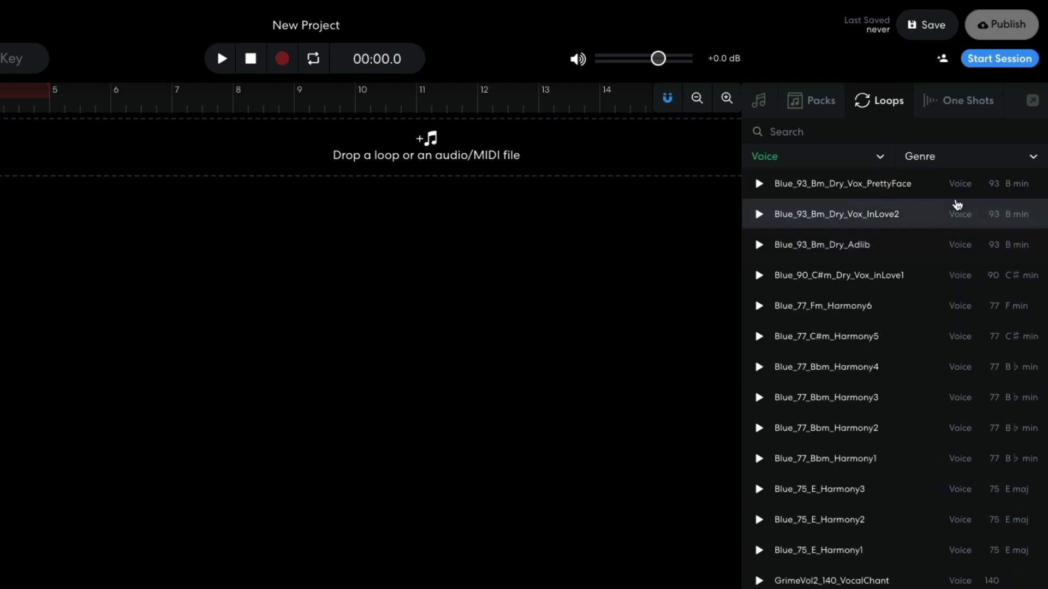
left_click(955, 161)
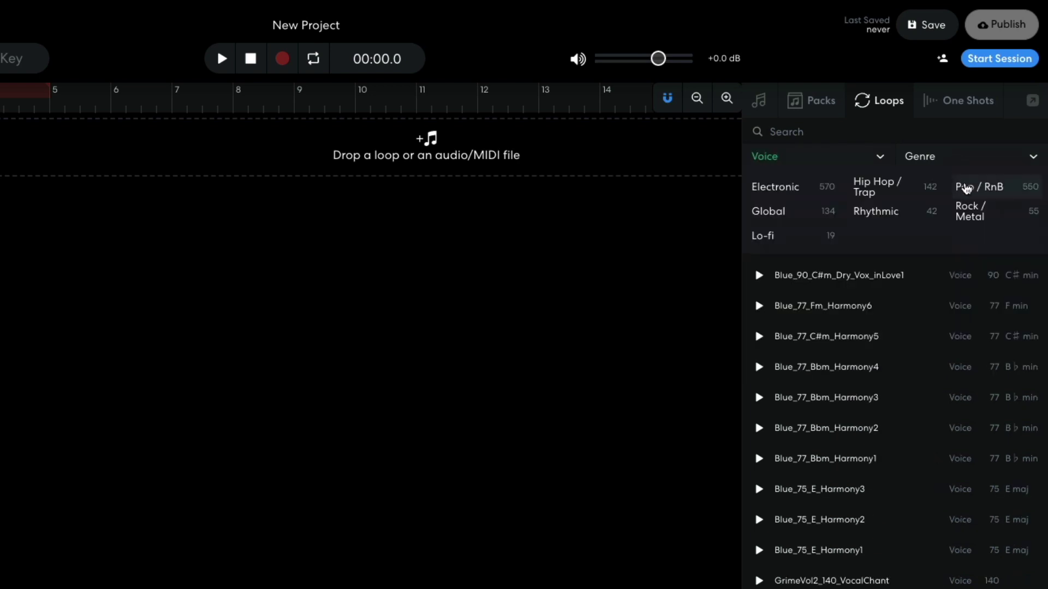
left_click(964, 185)
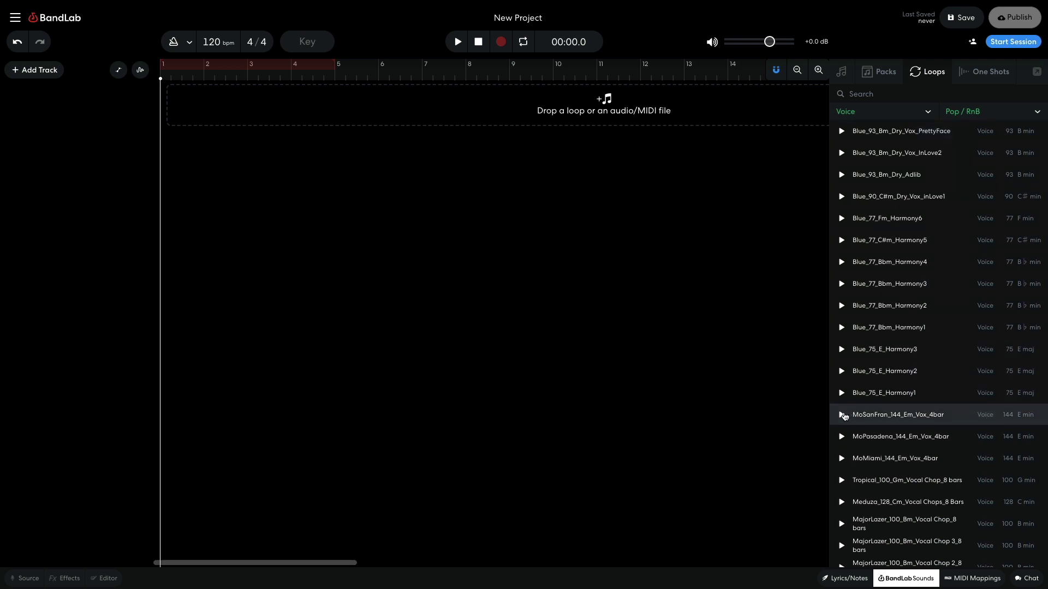
left_click(842, 415)
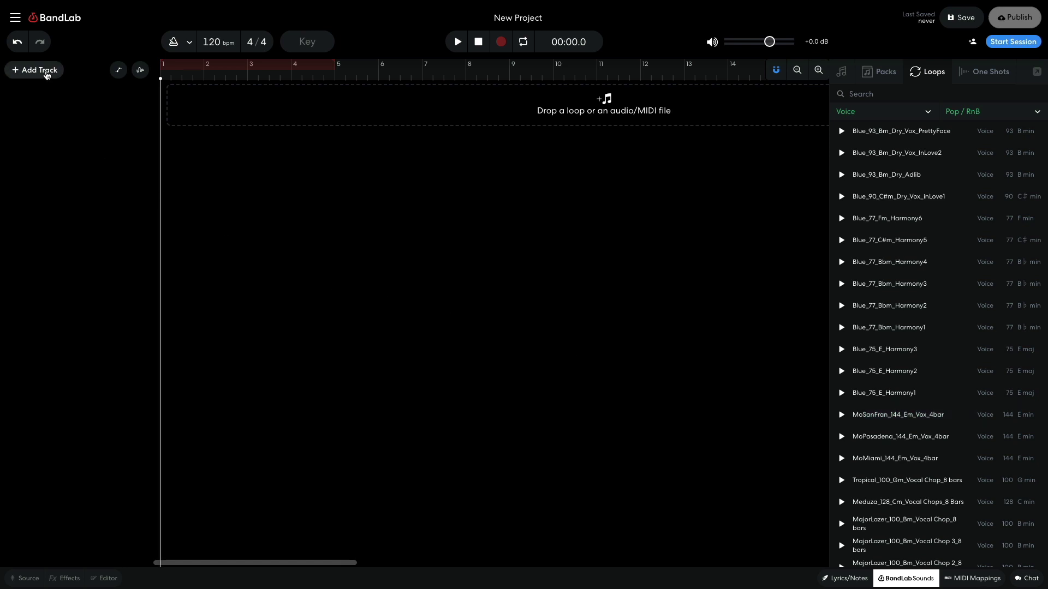
Add a Sampler track, load MoSanFran_144_Em_Vox_4bar onto pad V, and add a BL 1176 compressor.
left_click(47, 72)
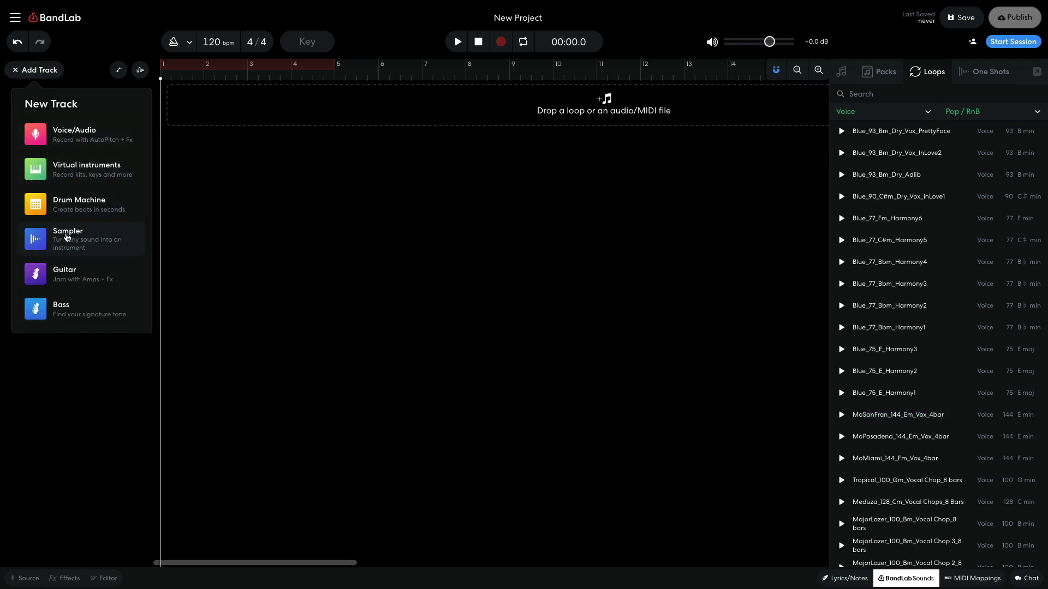
left_click(68, 237)
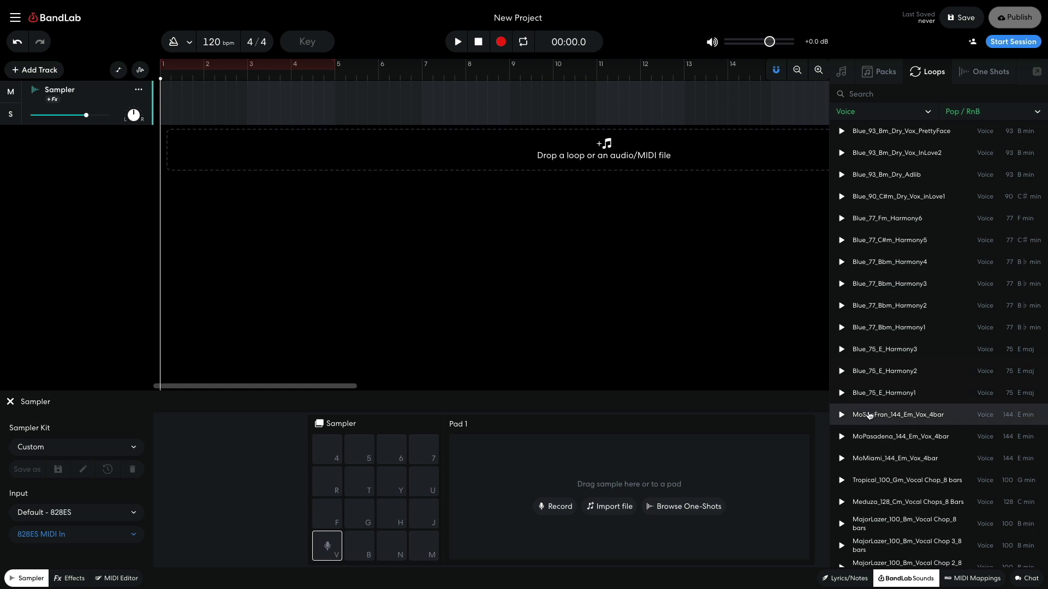
left_click_drag(870, 416, 323, 546)
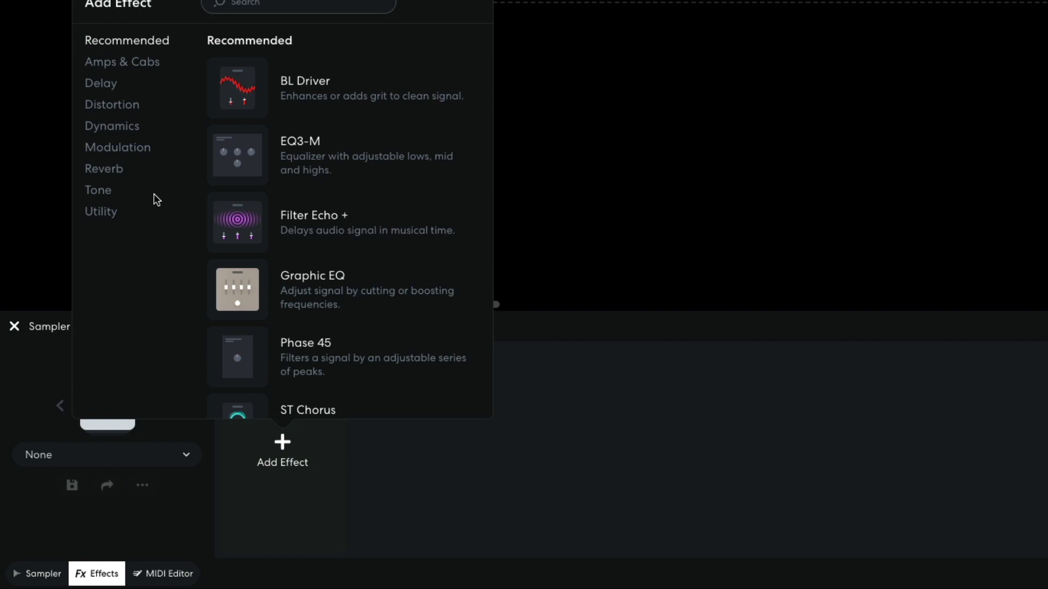
left_click(131, 133)
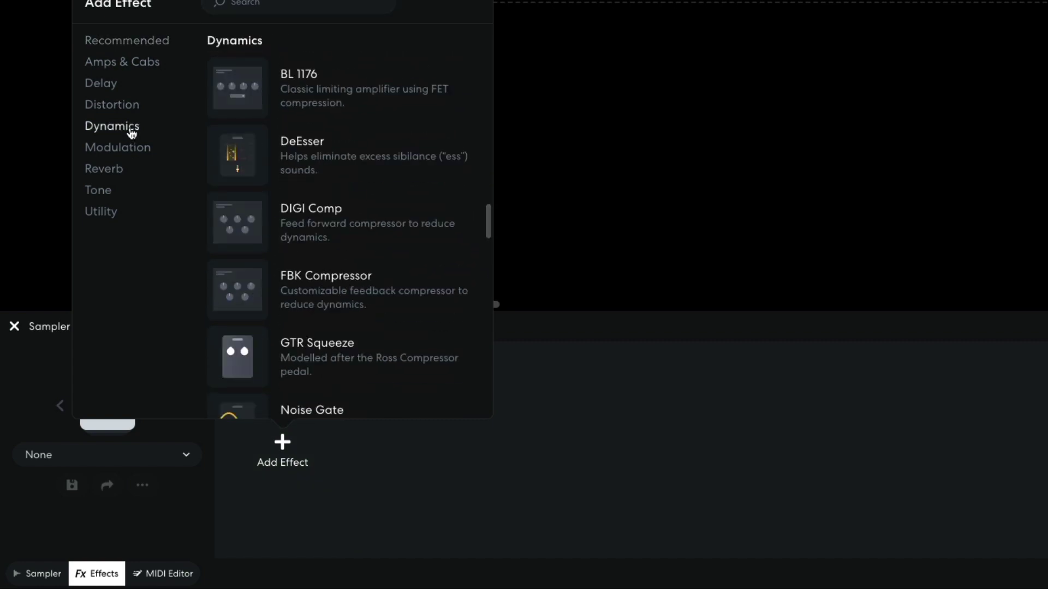
left_click(243, 91)
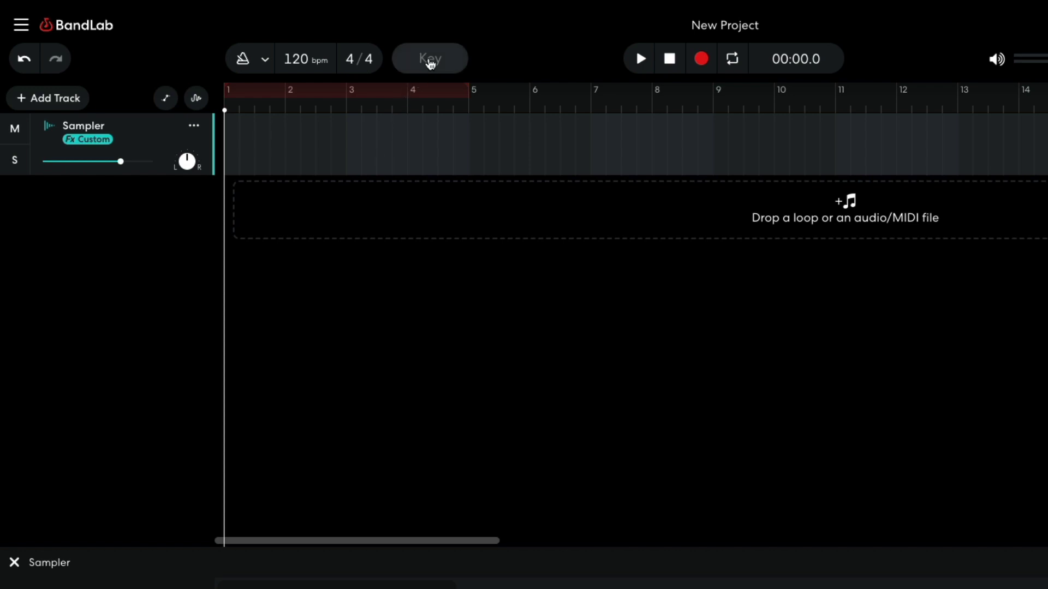
Choose E minor from the project Key dropdown.
left_click(430, 61)
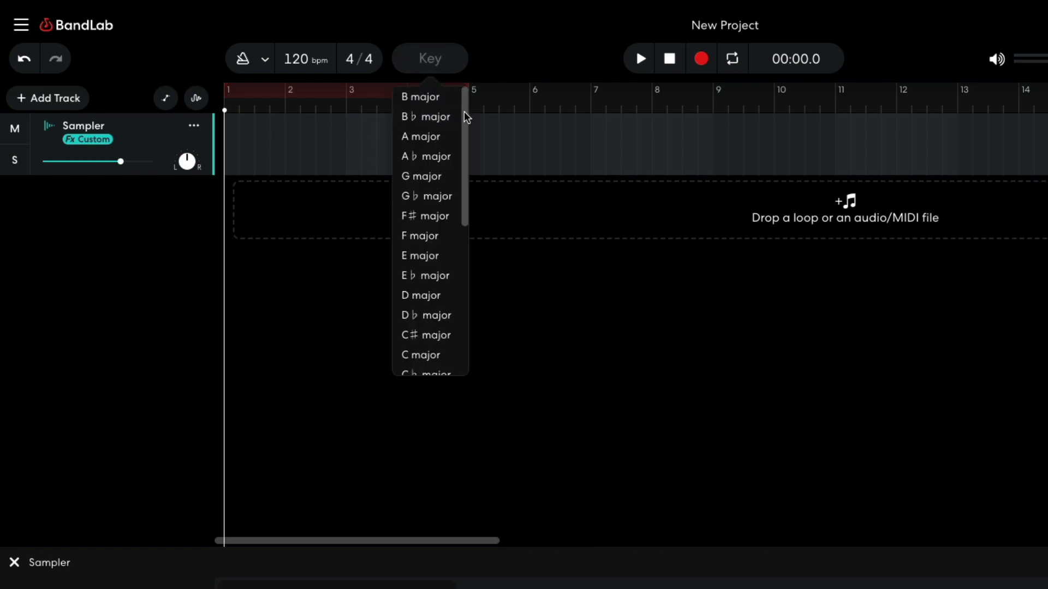
left_click_drag(466, 115, 461, 248)
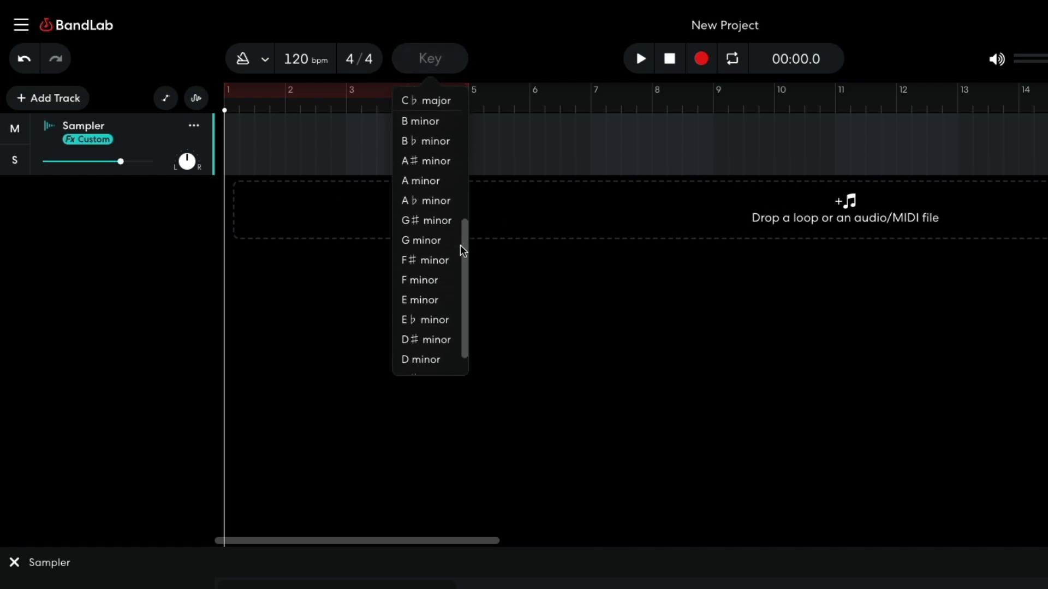
left_click(441, 301)
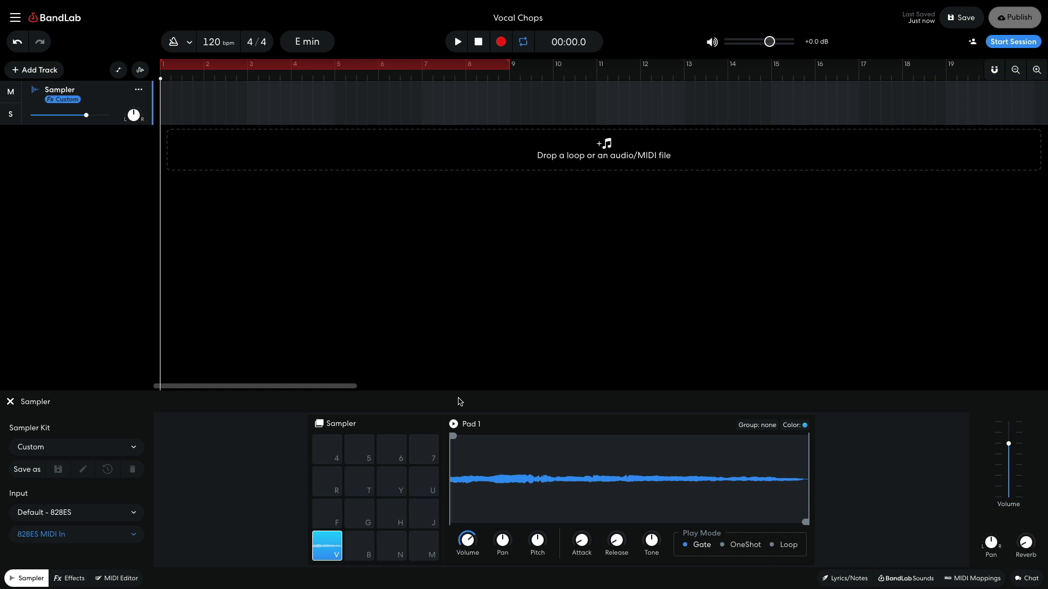
Trim Pad 1 to a short slice at the sample's start and set its Attack to 9ms.
left_click_drag(799, 519, 778, 525)
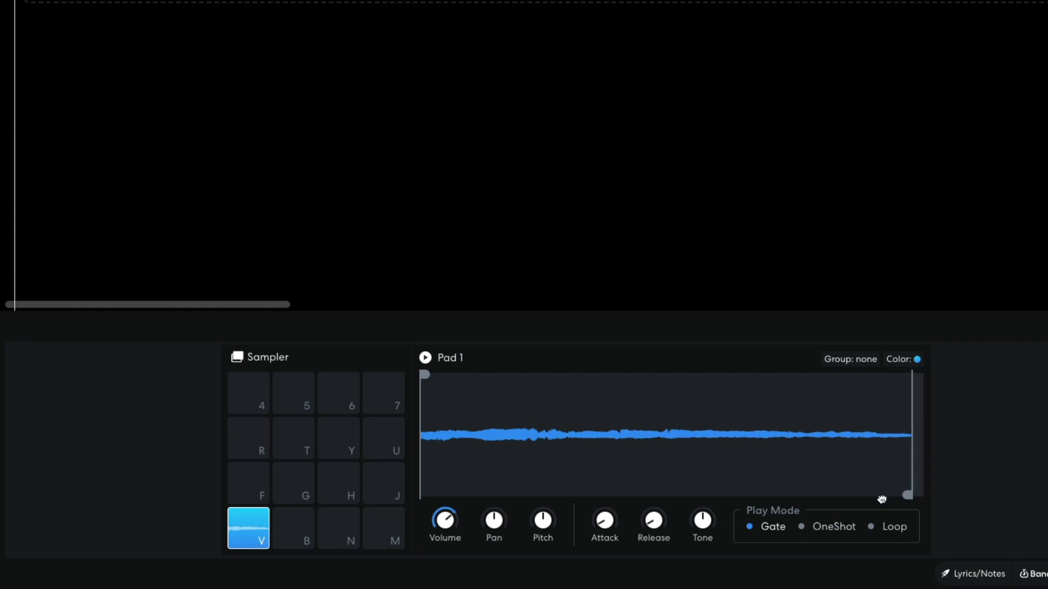
left_click_drag(882, 500, 436, 498)
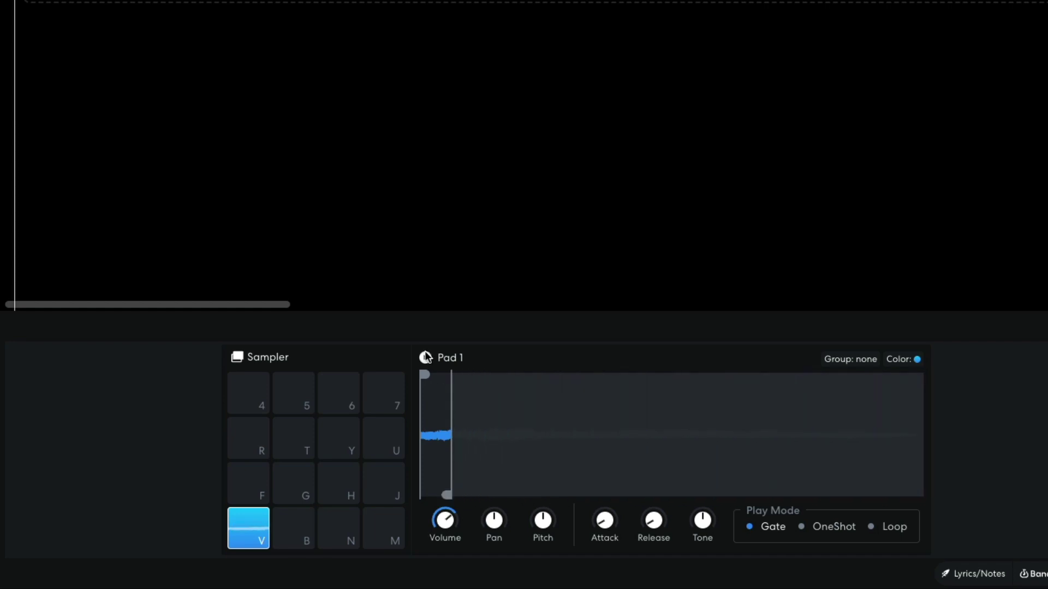
left_click_drag(446, 495, 438, 495)
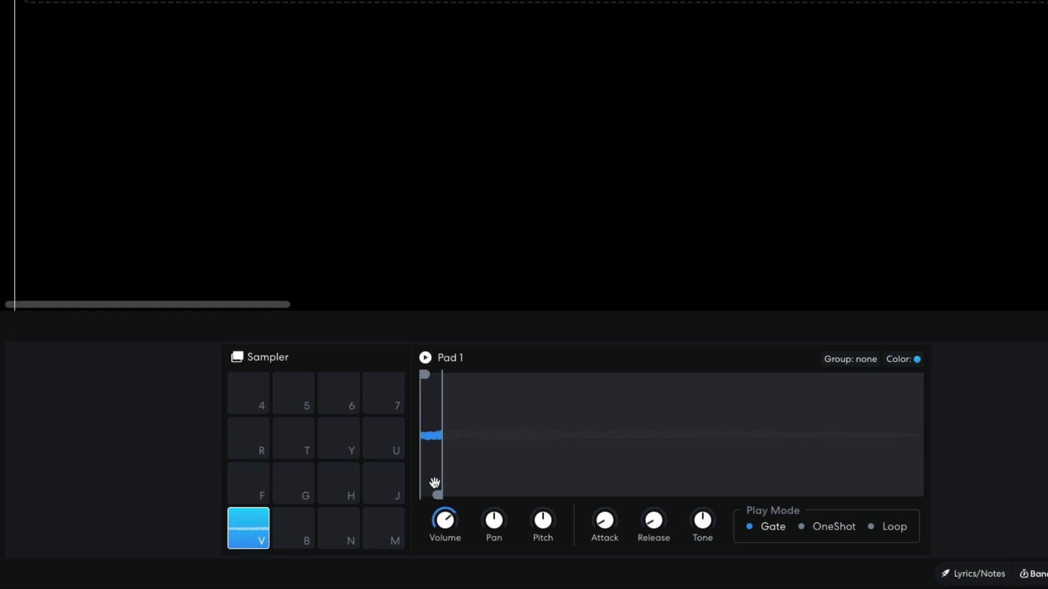
left_click_drag(439, 495, 433, 495)
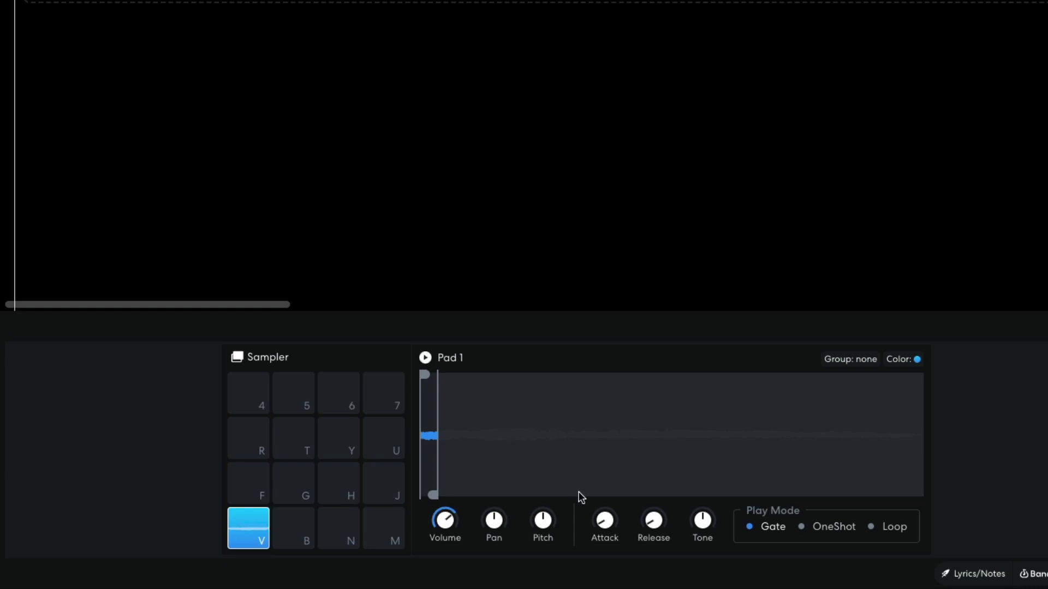
left_click_drag(600, 518, 622, 537)
Copy the chop from pad V to pad B and trim Pad 2 to a short, slightly later slice.
left_click(425, 358)
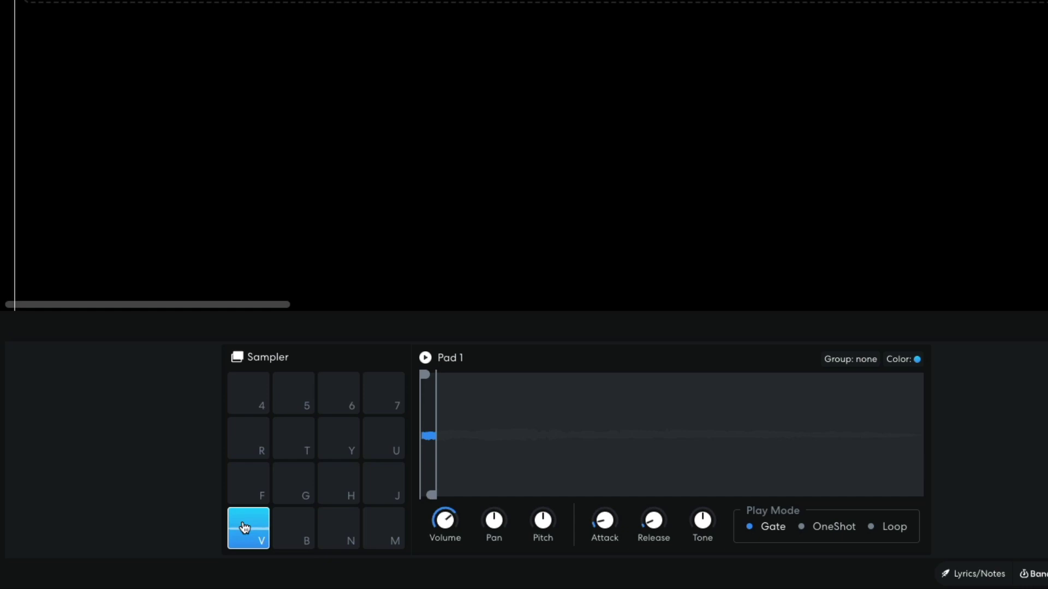
left_click_drag(244, 527, 295, 529)
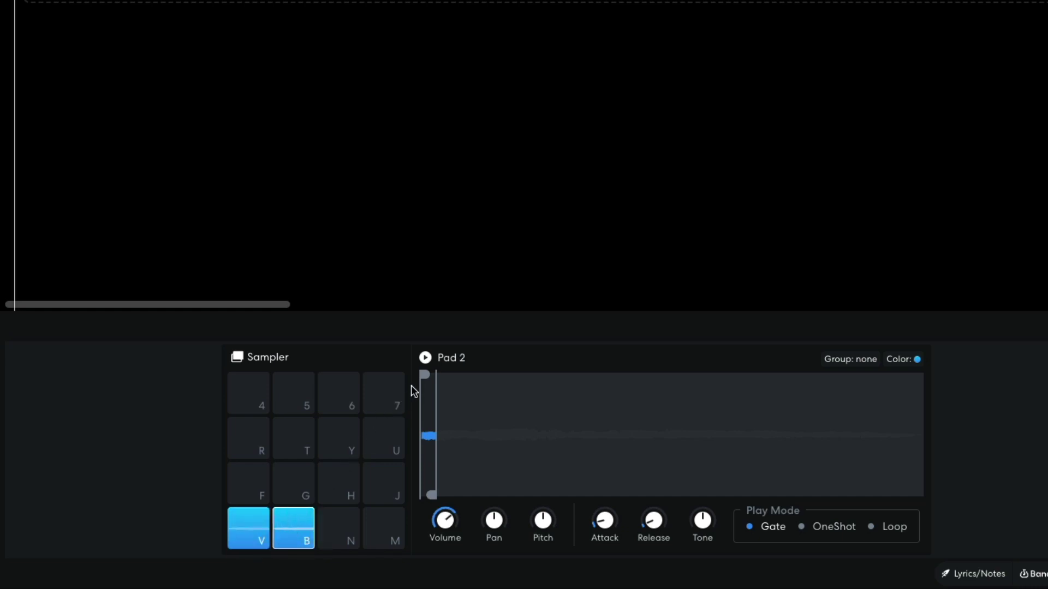
left_click_drag(418, 376, 434, 382)
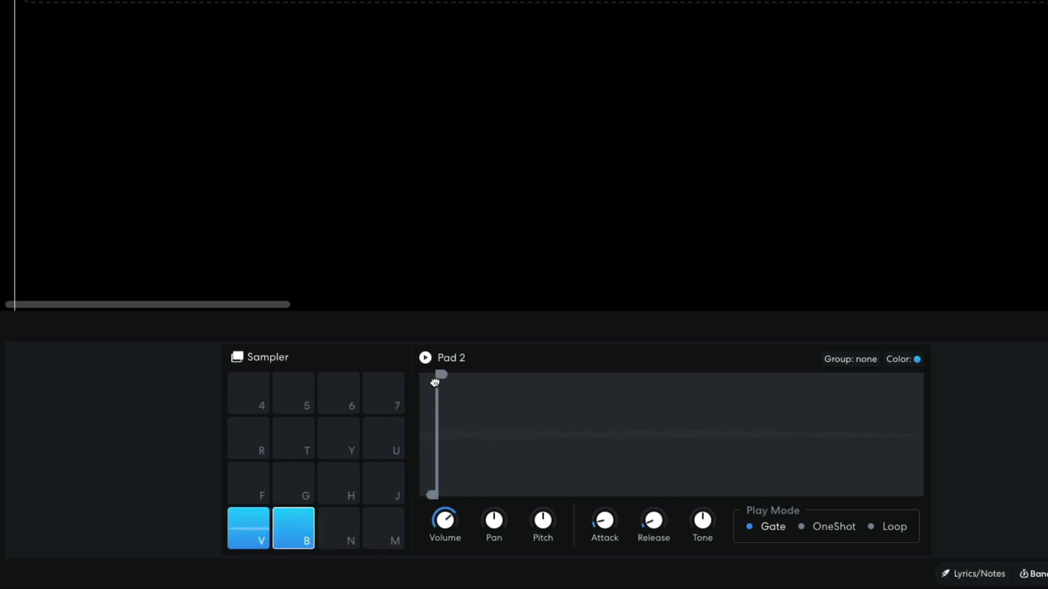
left_click_drag(429, 494, 475, 494)
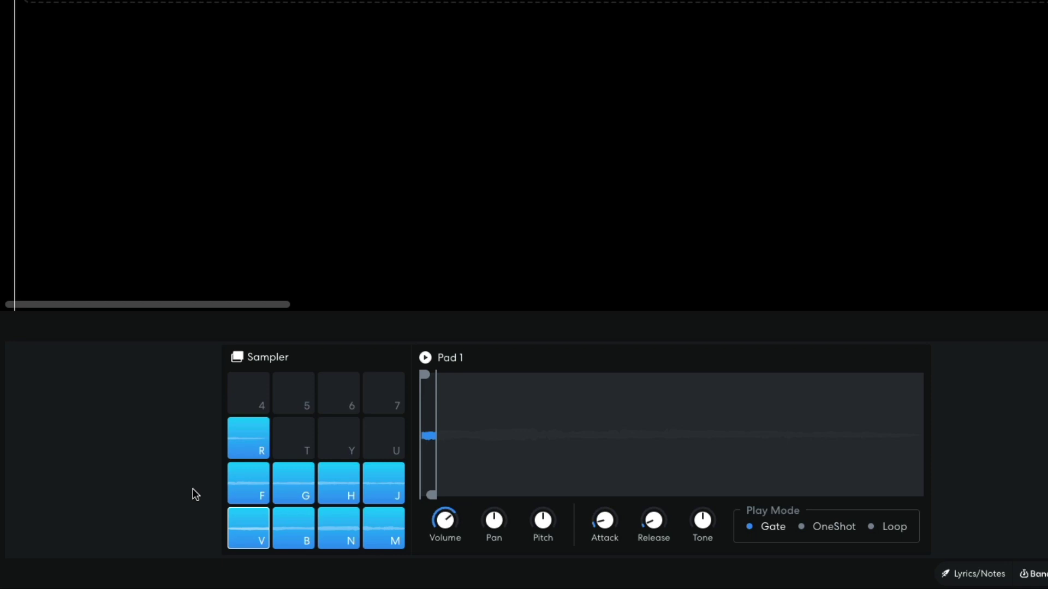
Play each pad's vocal chop in turn, from pad V through Pad 9.
left_click(246, 530)
left_click(285, 530)
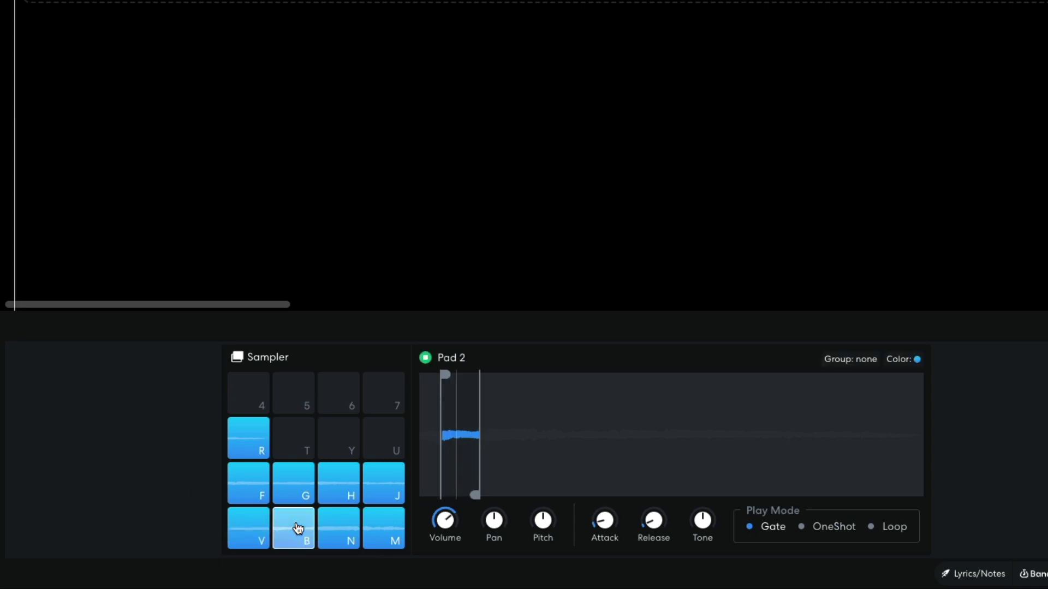
left_click(343, 530)
left_click(385, 525)
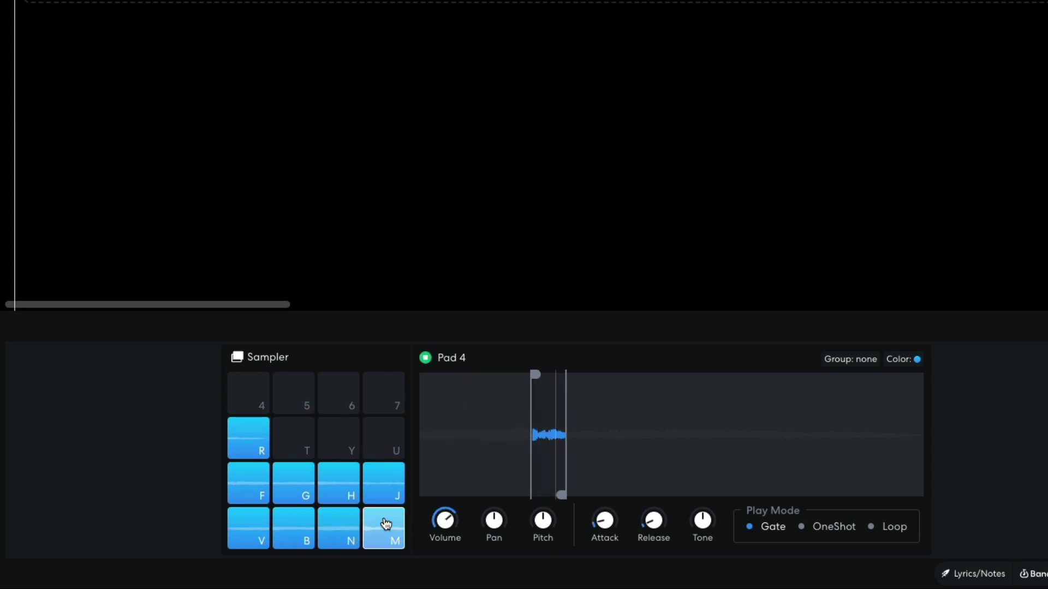
left_click(252, 488)
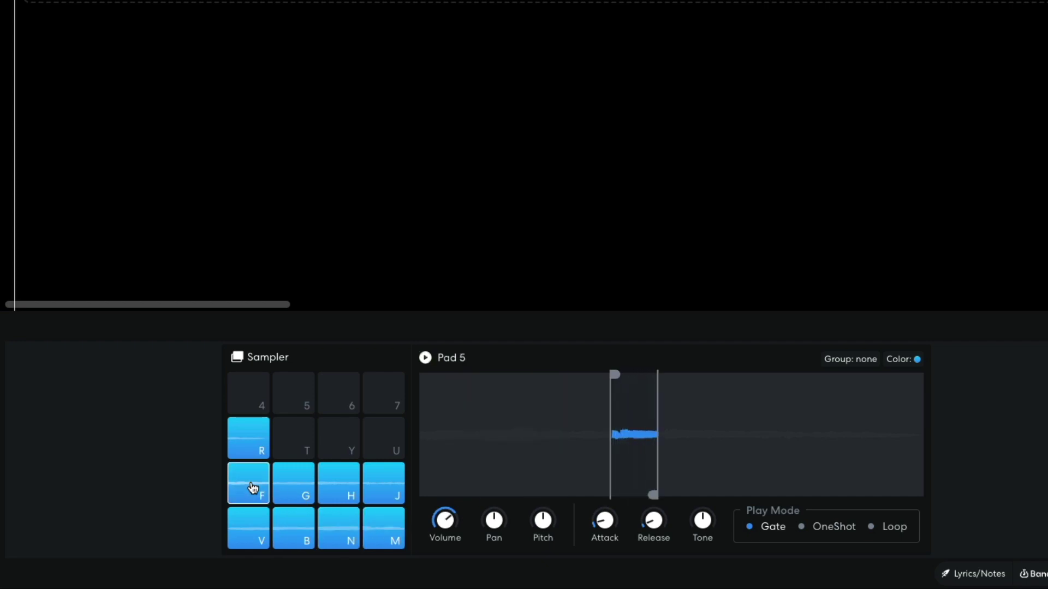
left_click(298, 486)
left_click(340, 486)
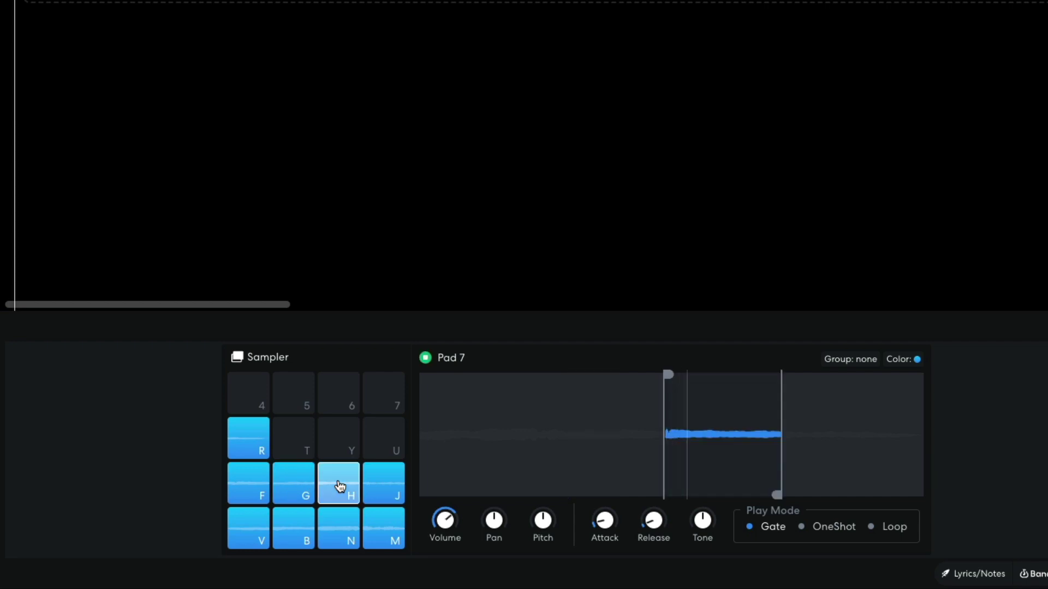
left_click(390, 484)
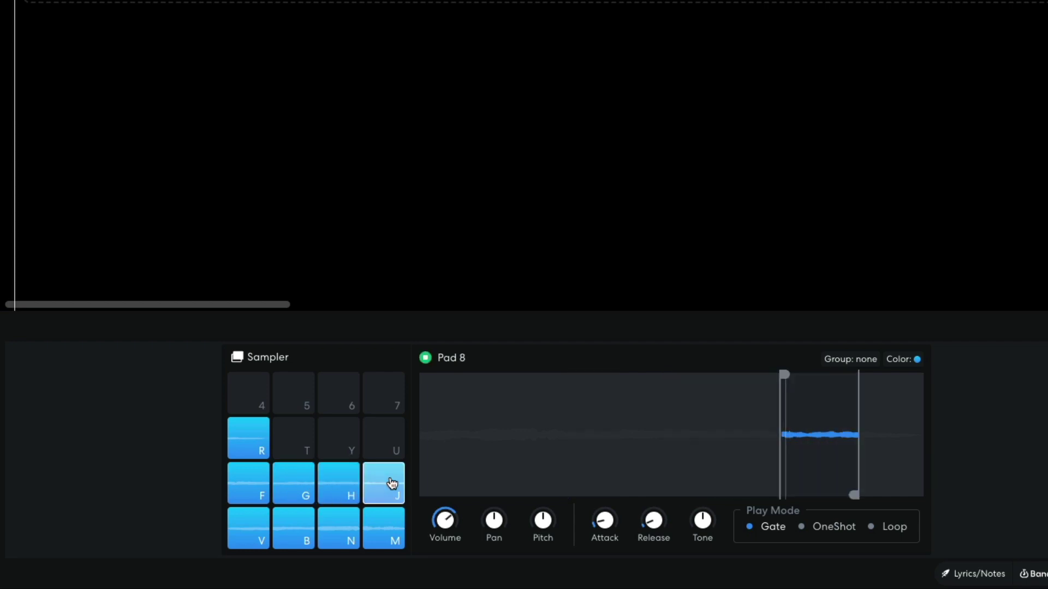
left_click(250, 435)
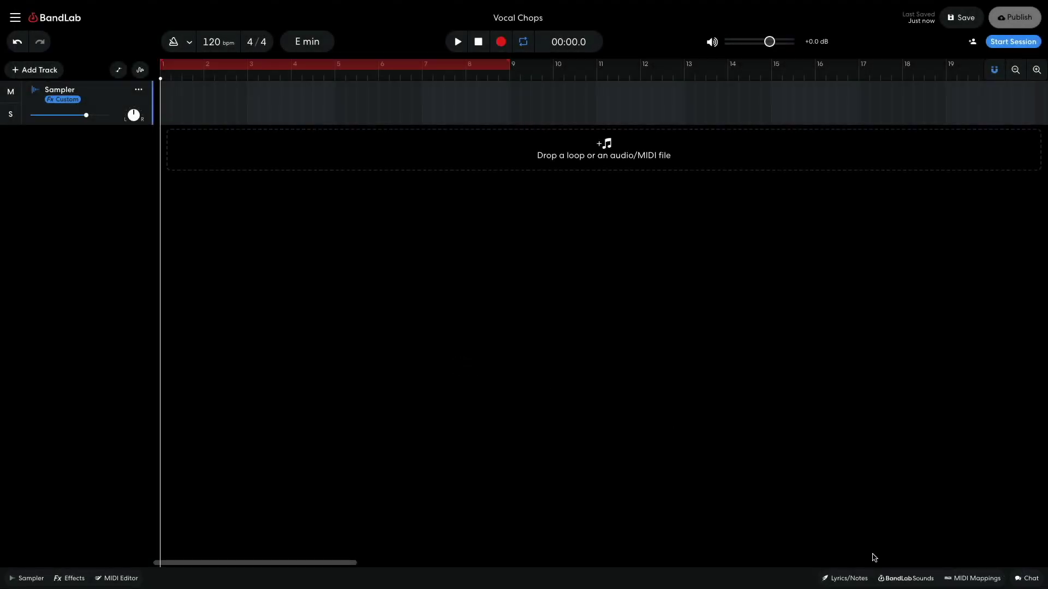
In the Loops library, clear the Voice and Pop / RnB filters.
left_click(888, 577)
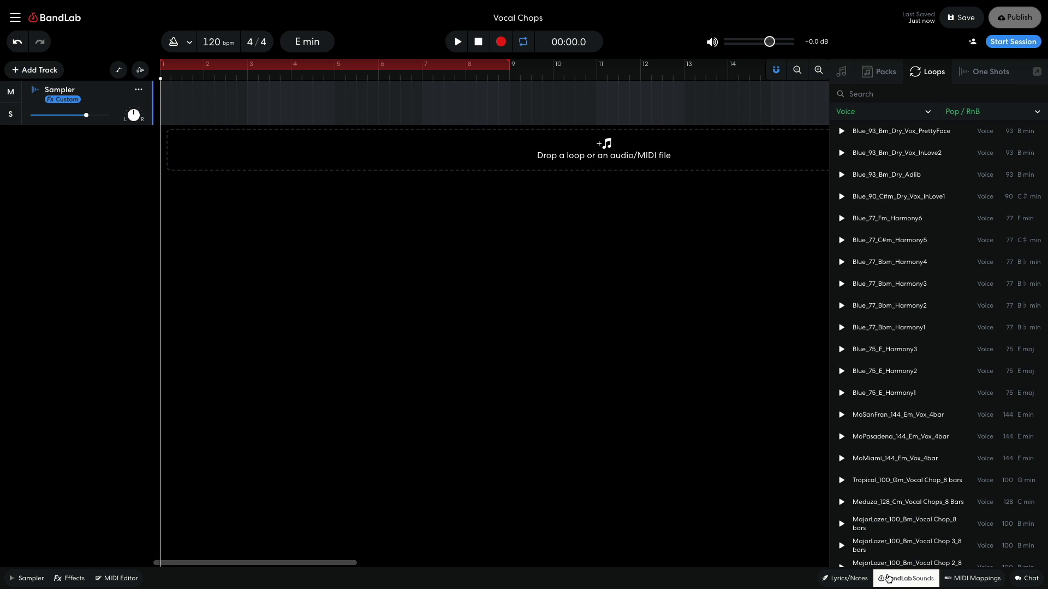
left_click(922, 115)
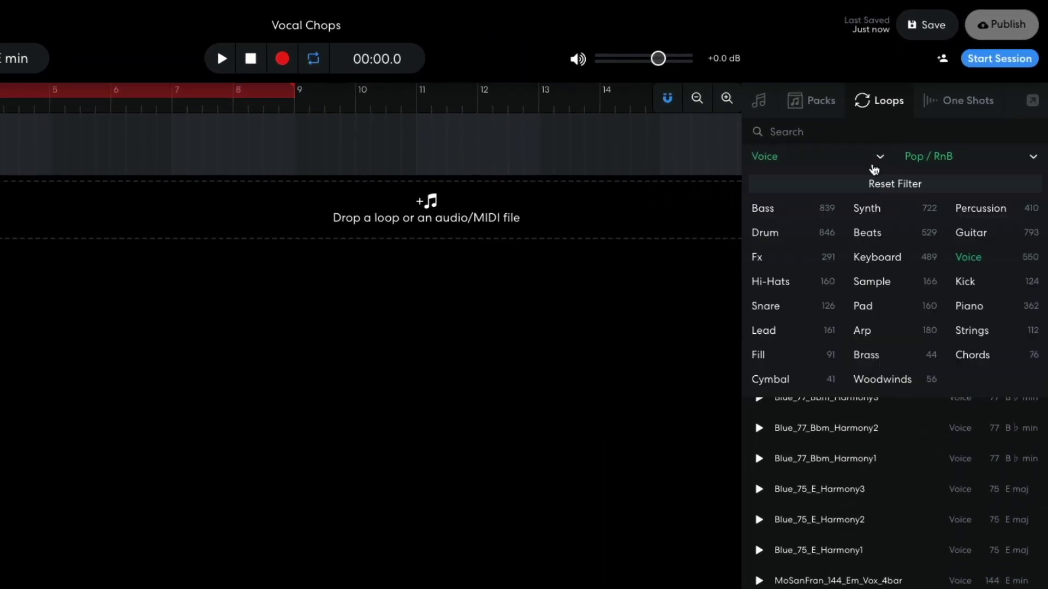
left_click(882, 186)
left_click(943, 156)
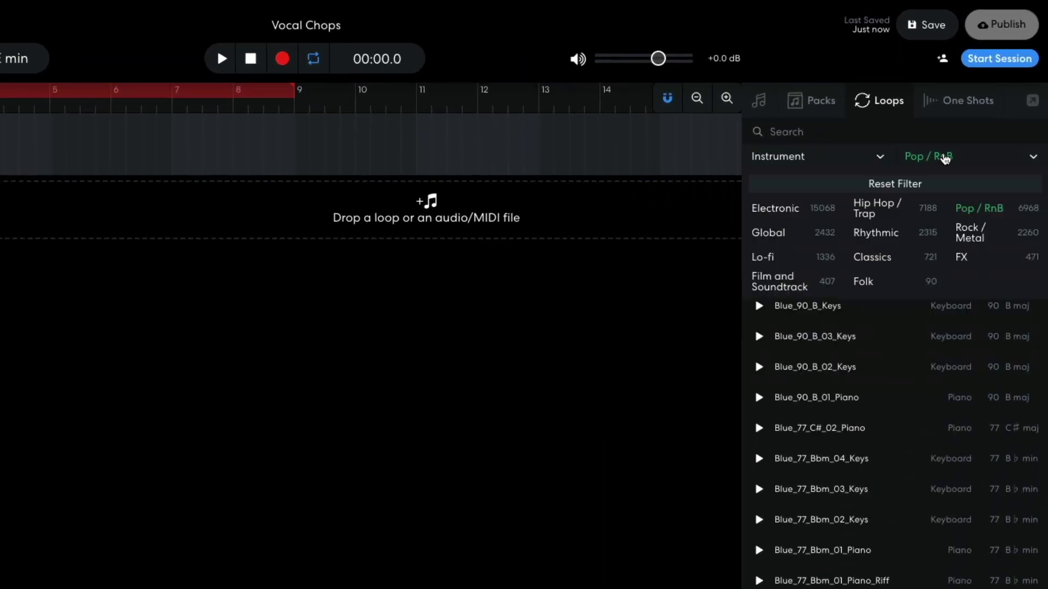
left_click(921, 183)
Filter loops to Pad and place MajorLazer_100_Bm_Ambient Pads 2_8 bars at bar 1 on a new track.
left_click(879, 156)
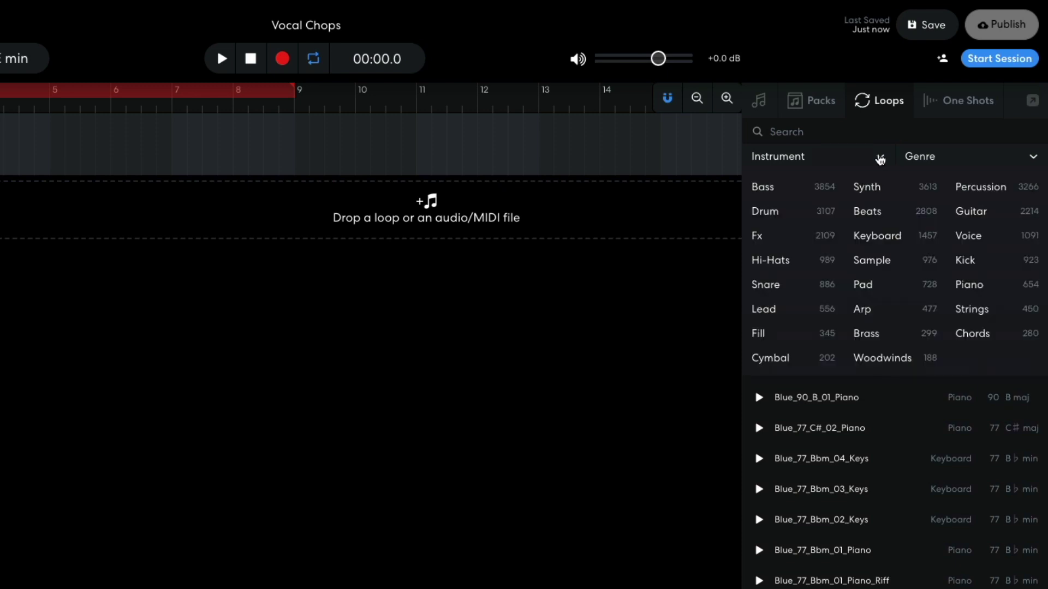
left_click(881, 286)
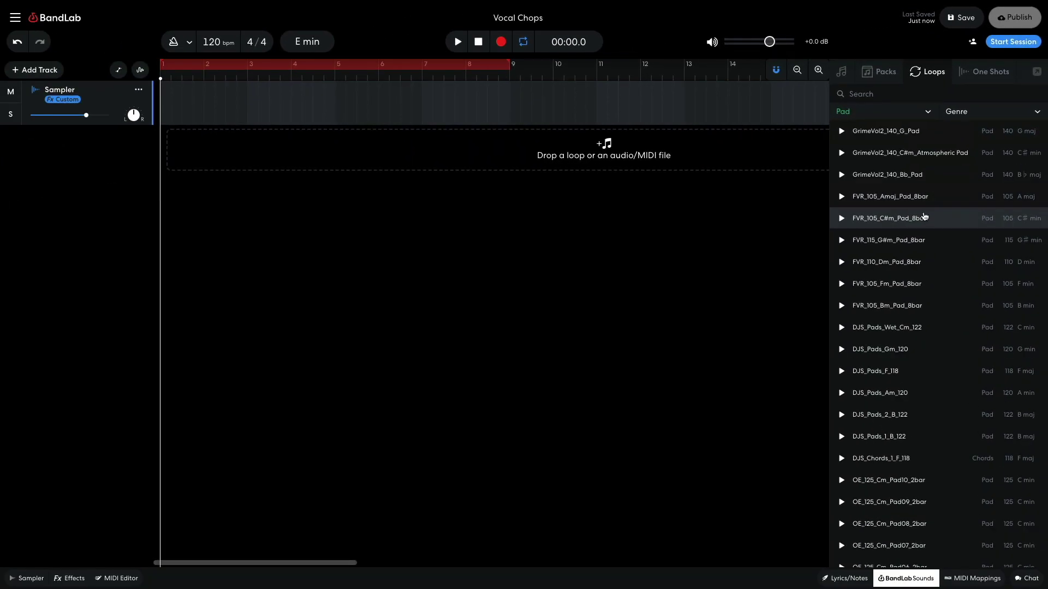
scroll(871, 308, "down", 3)
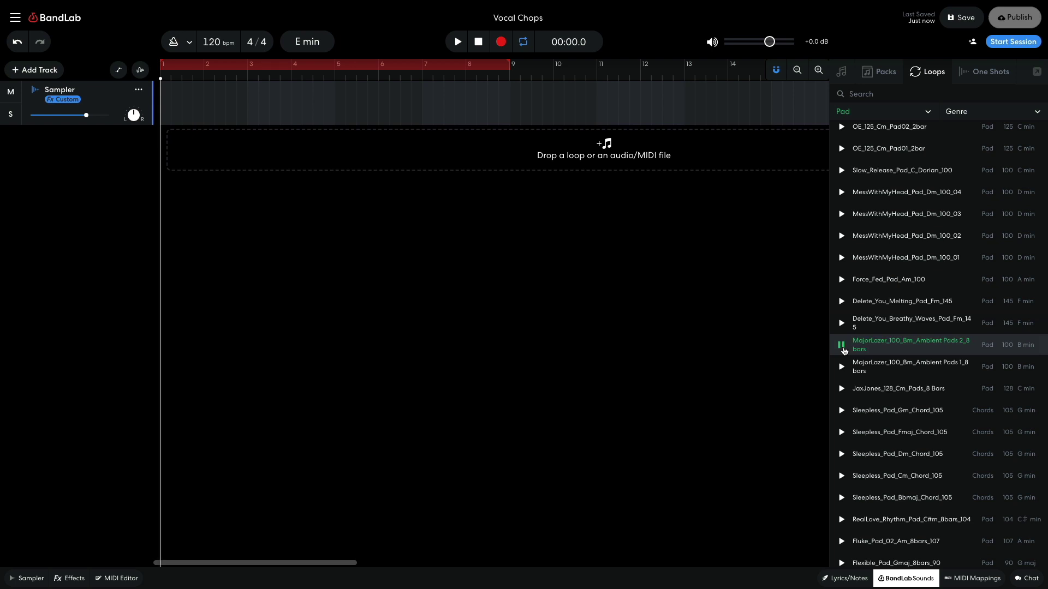
left_click(842, 345)
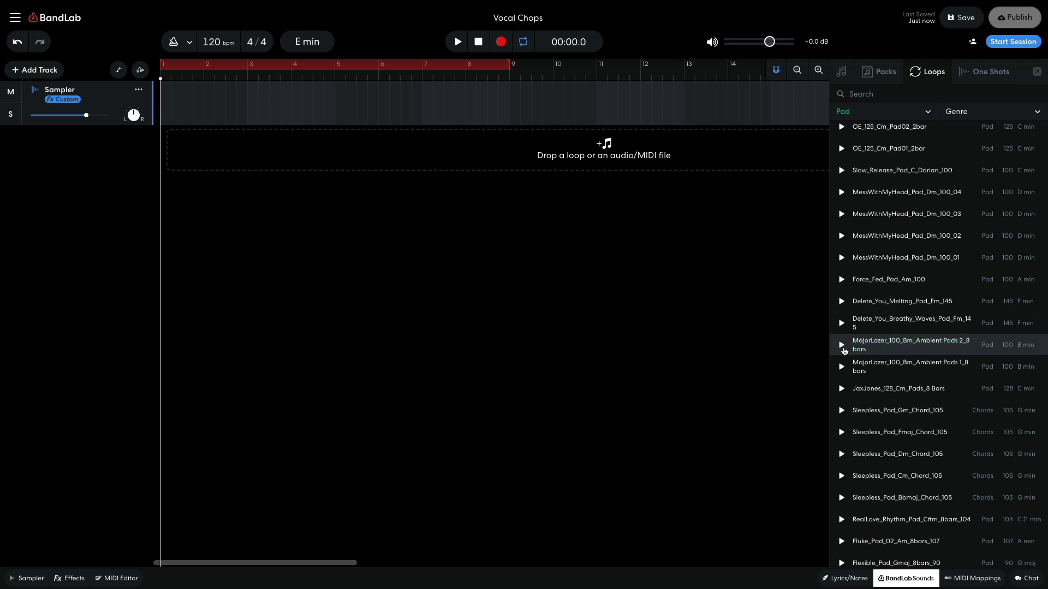
left_click_drag(880, 346, 213, 149)
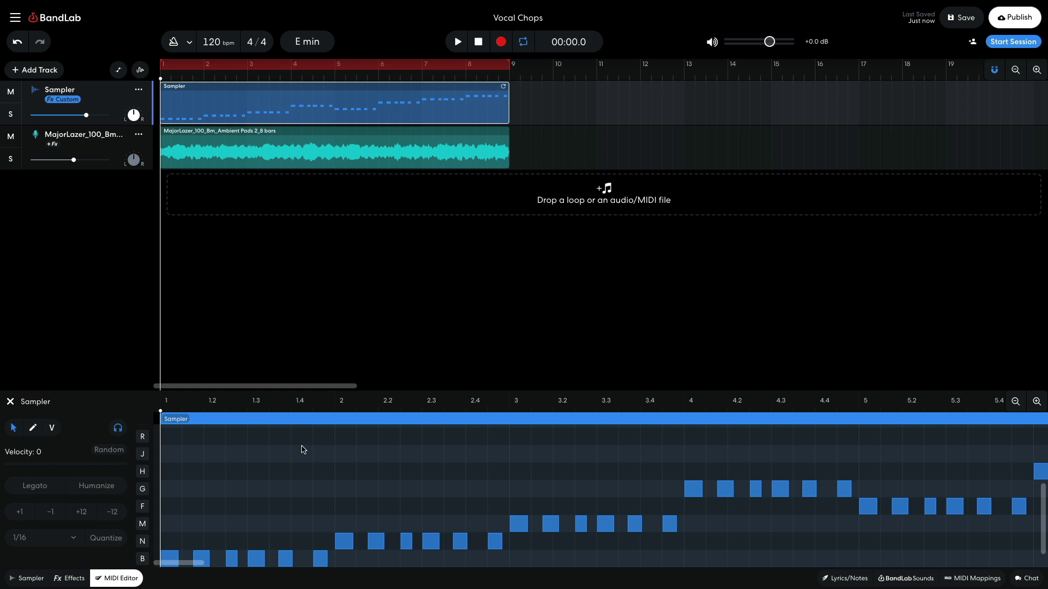
Play the 8-bar chop pattern with the Ambient Pads loop, then stop and close the MIDI Editor.
key("space")
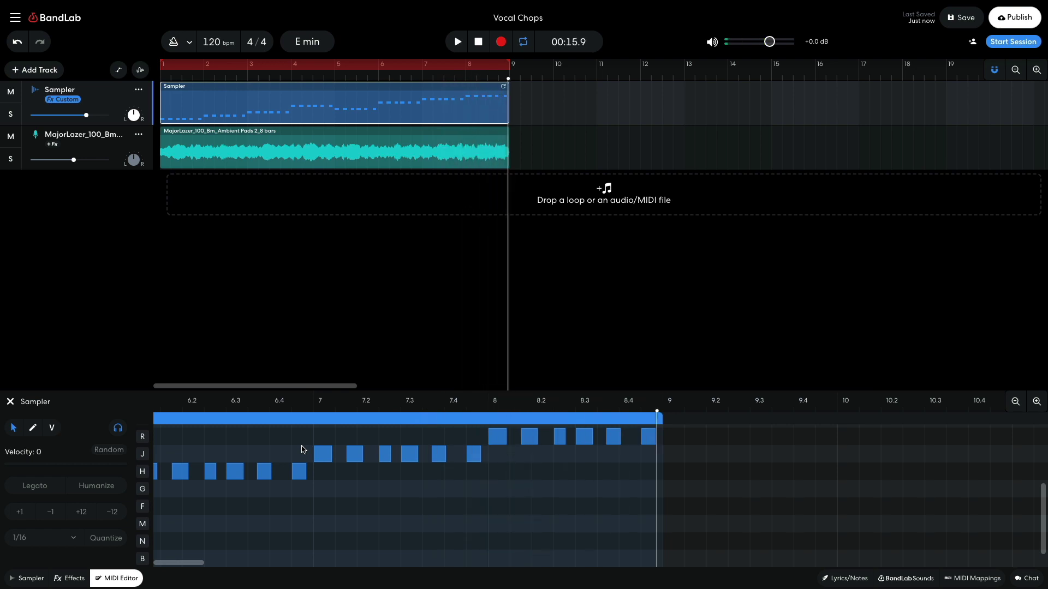
left_click(409, 380)
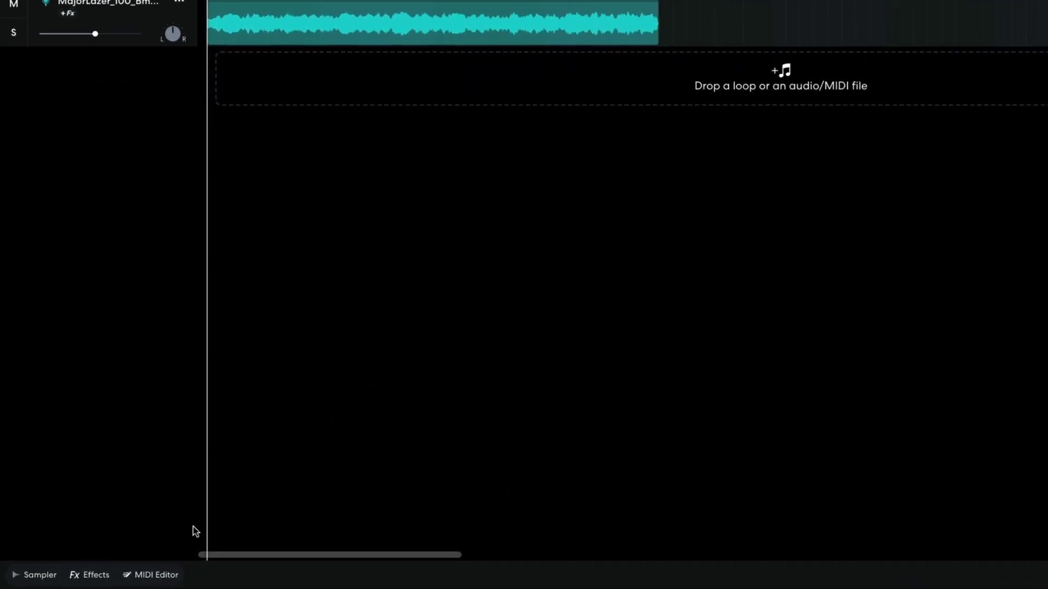
Add a Filter Echo + delay with 1/2-beat time after BL 1176, then play it back.
left_click(70, 579)
left_click(506, 453)
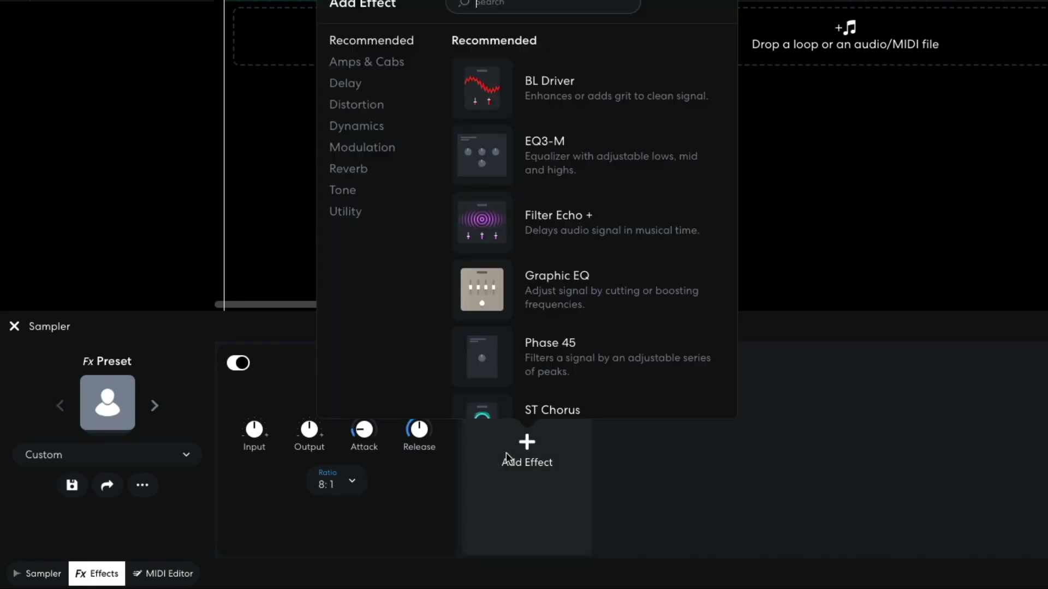
left_click(359, 87)
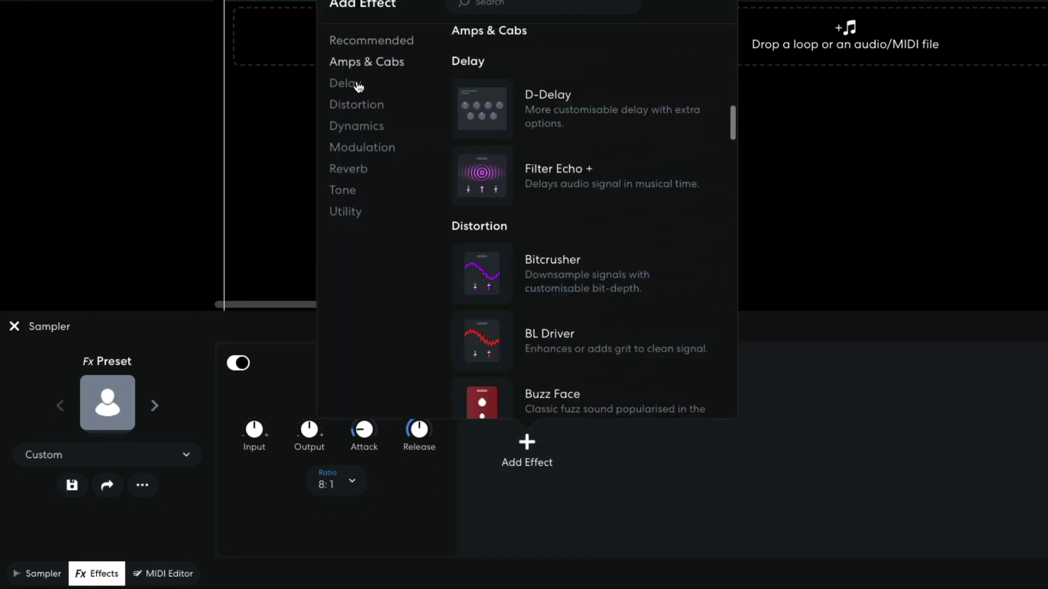
left_click(462, 145)
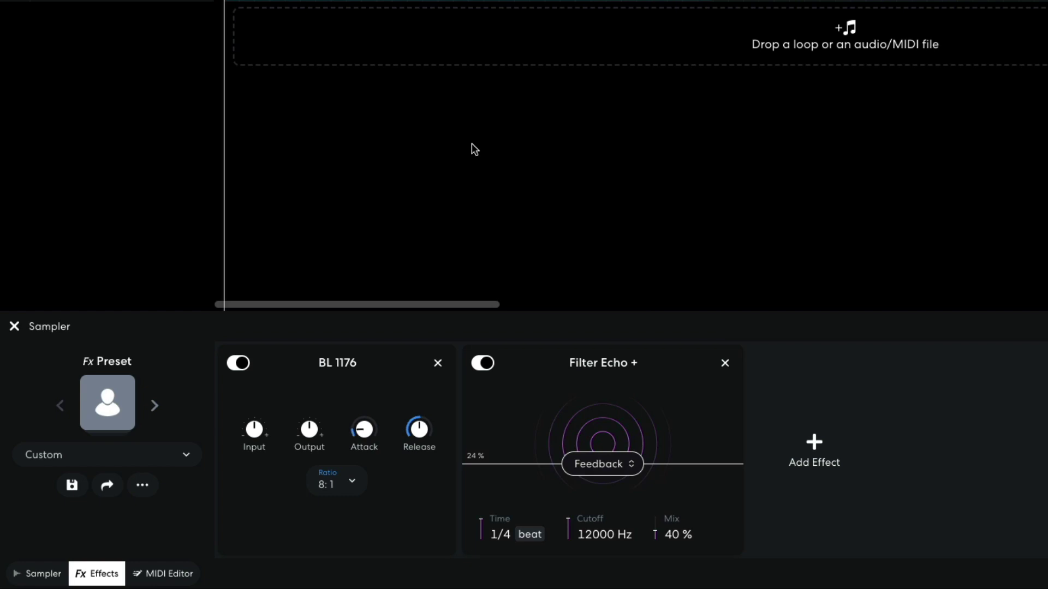
left_click_drag(481, 516, 481, 506)
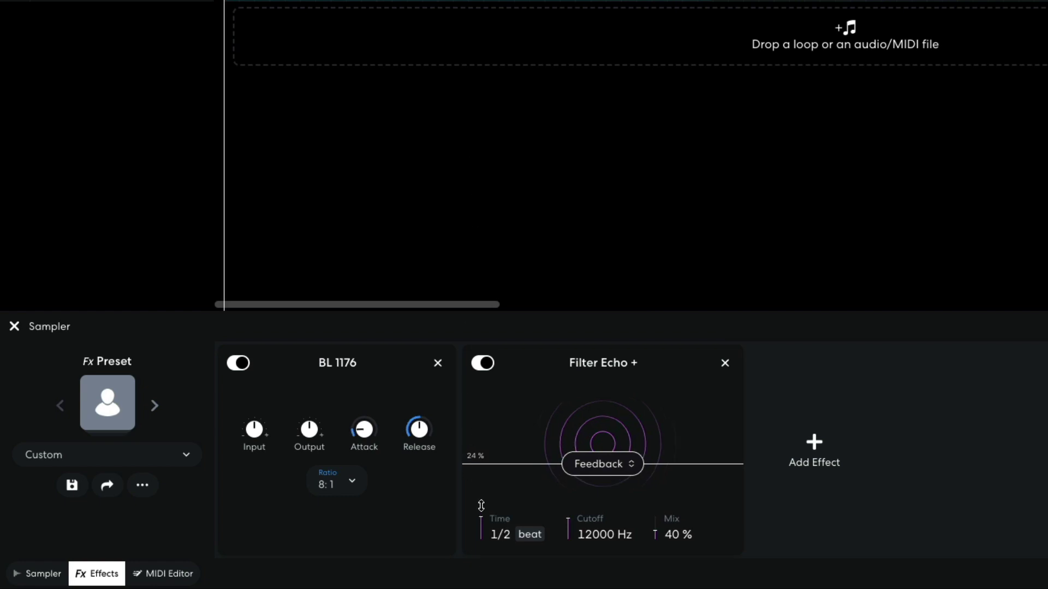
key("space")
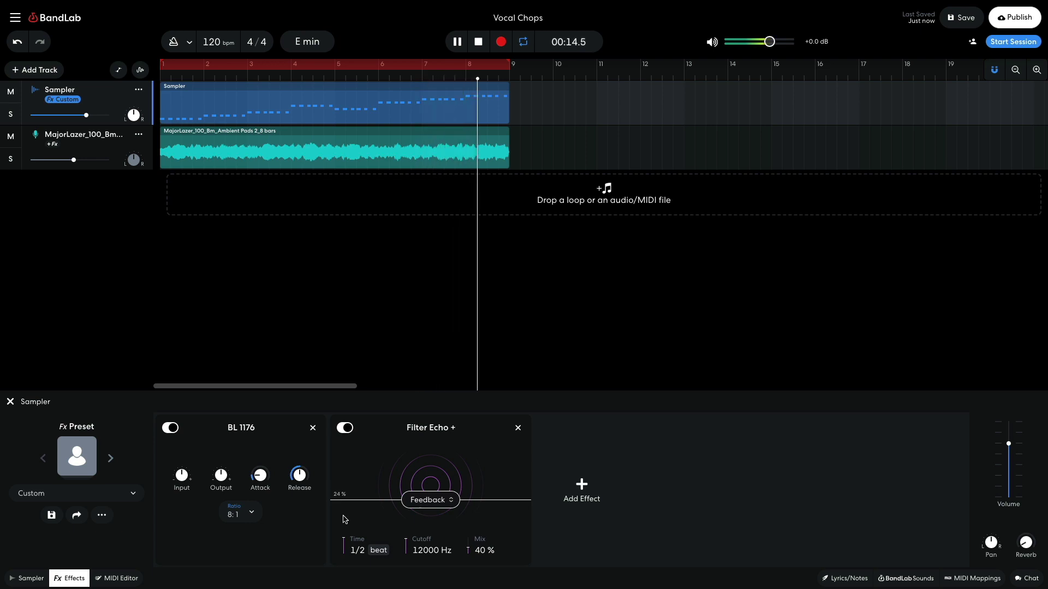
key("space")
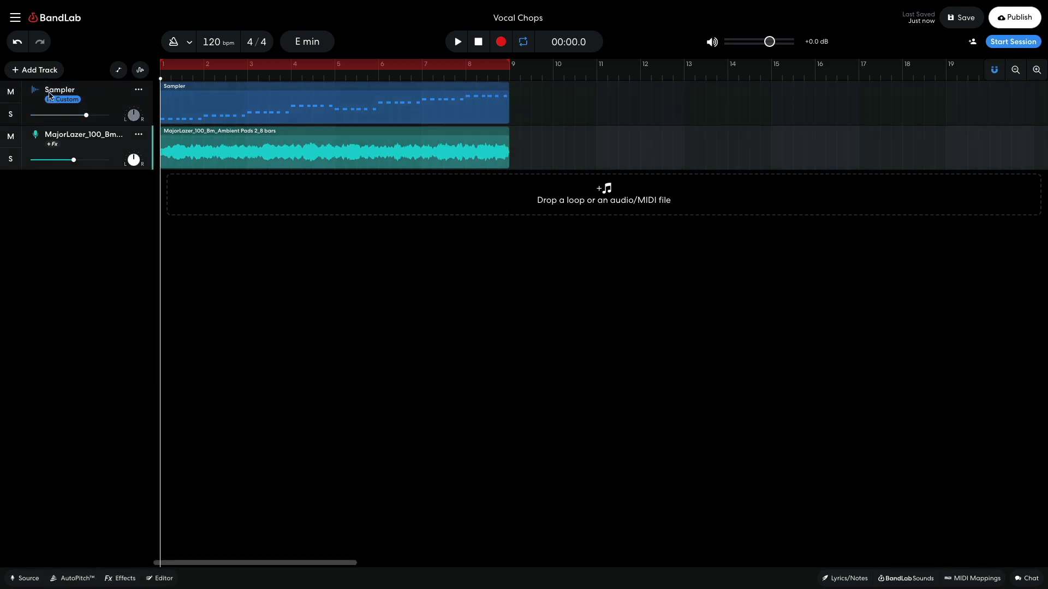
Add an Instrument track and swap its Grand Piano for the Moog Bass synth bass.
left_click(38, 69)
left_click(64, 169)
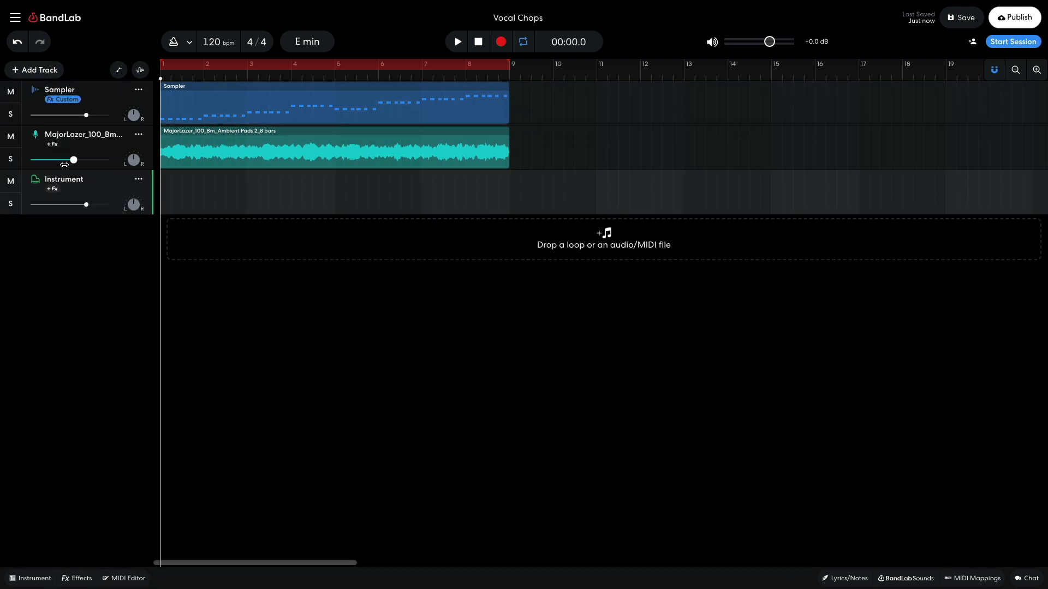
left_click(25, 579)
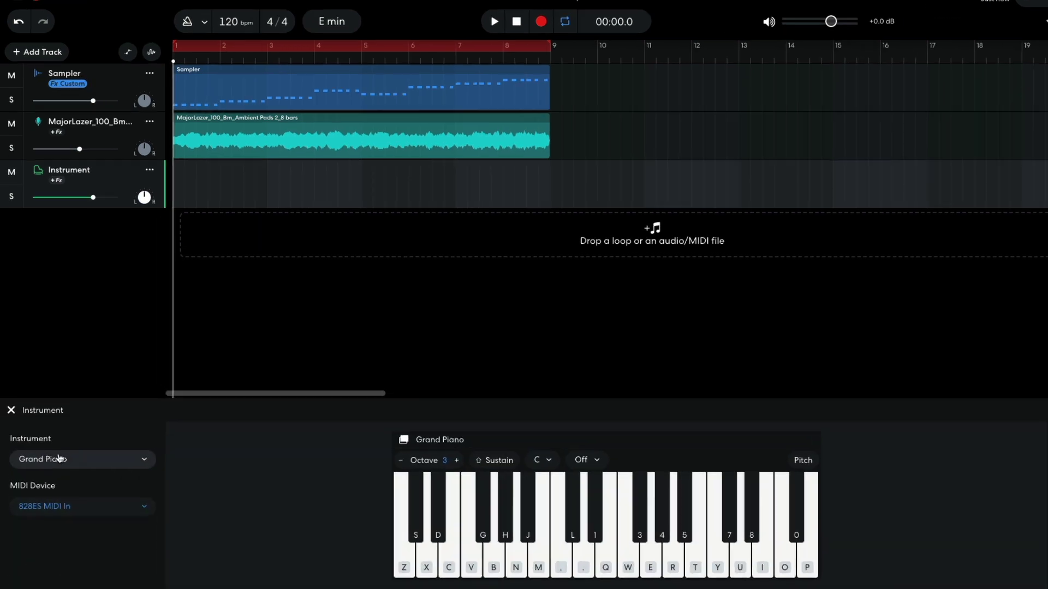
left_click(54, 447)
left_click(90, 342)
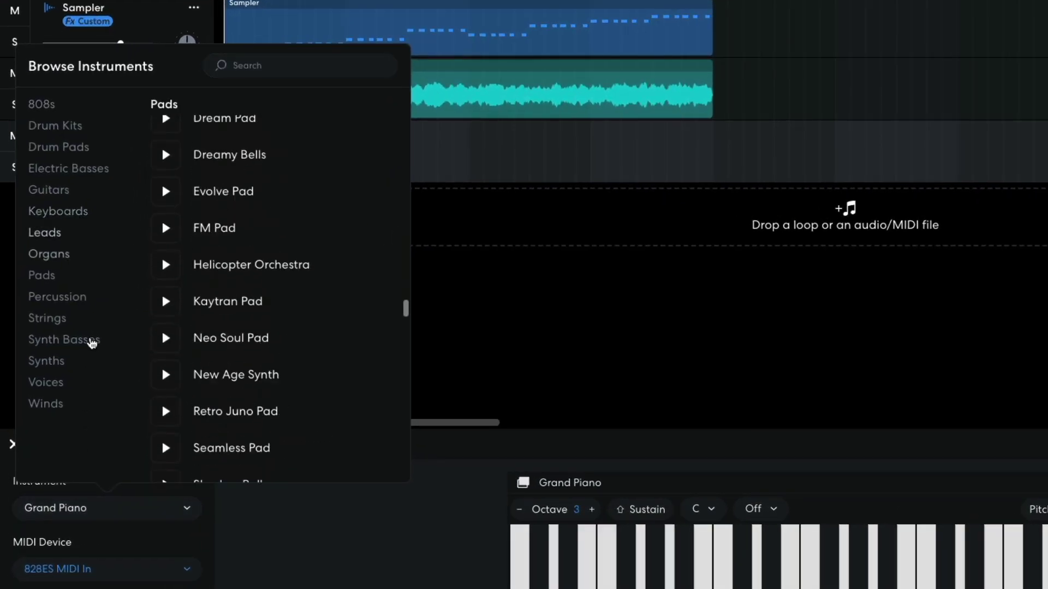
scroll(264, 362, "down", 10)
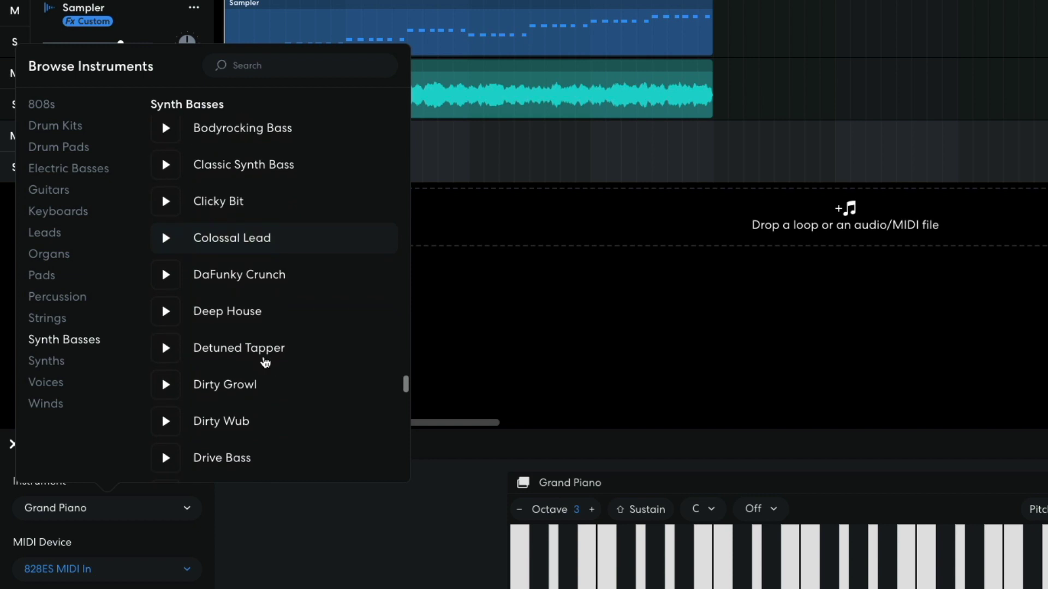
scroll(265, 363, "down", 7)
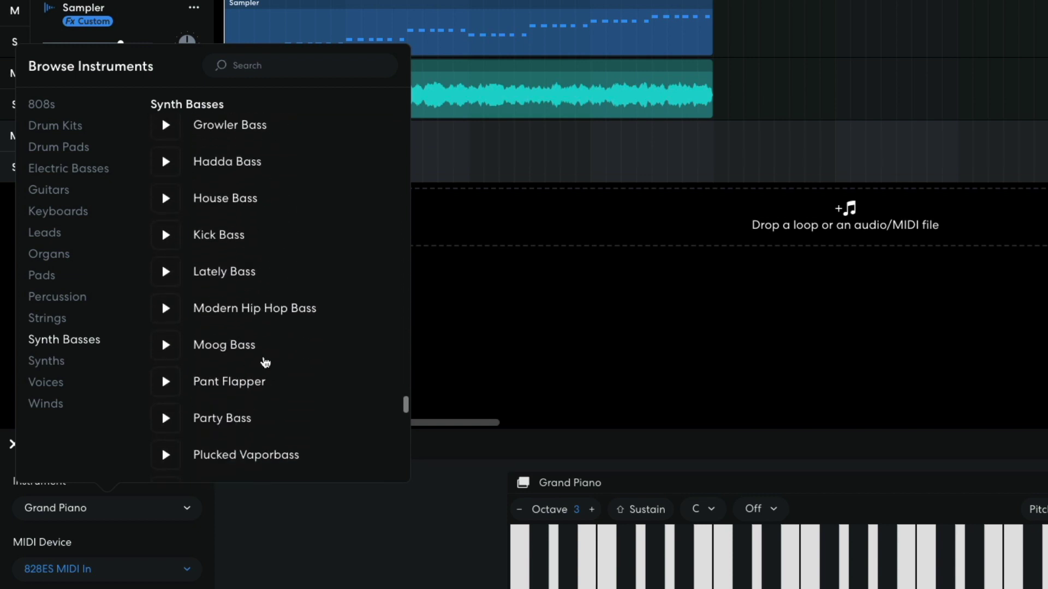
left_click(236, 352)
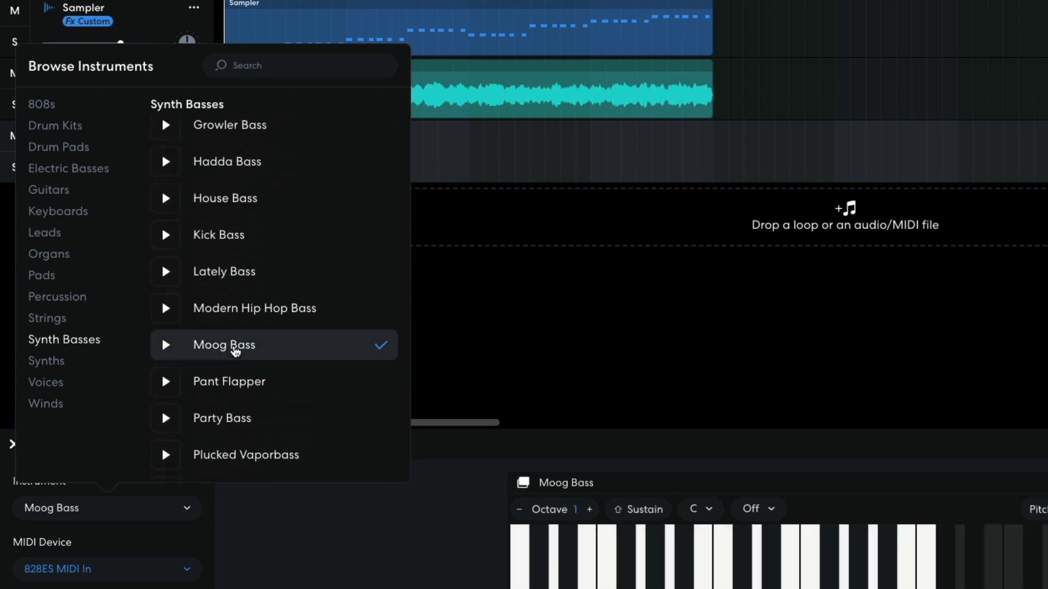
left_click(460, 353)
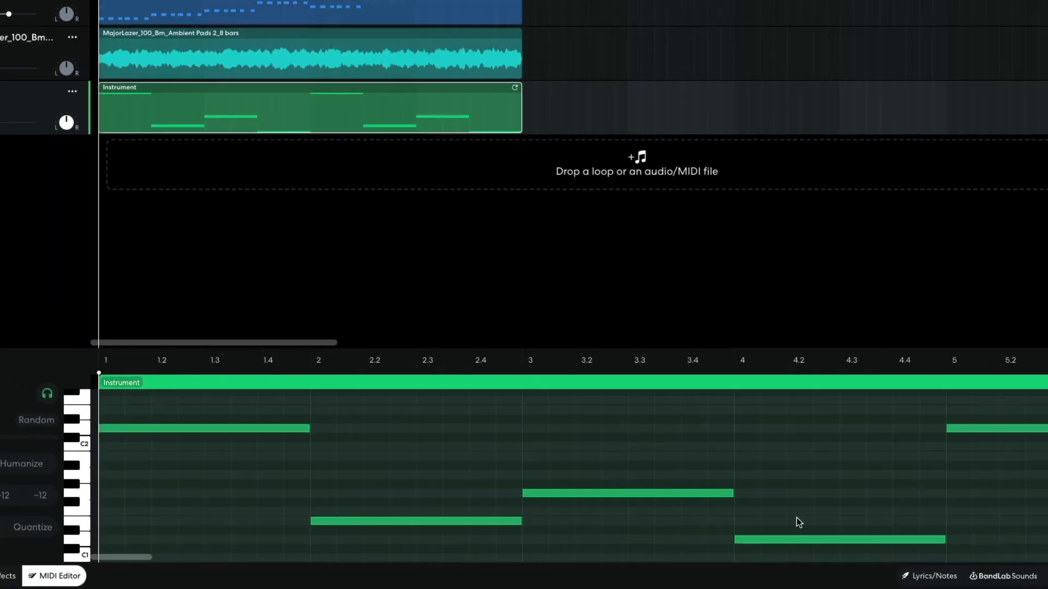
Play back the new Bass line, then close the note editor.
key("space")
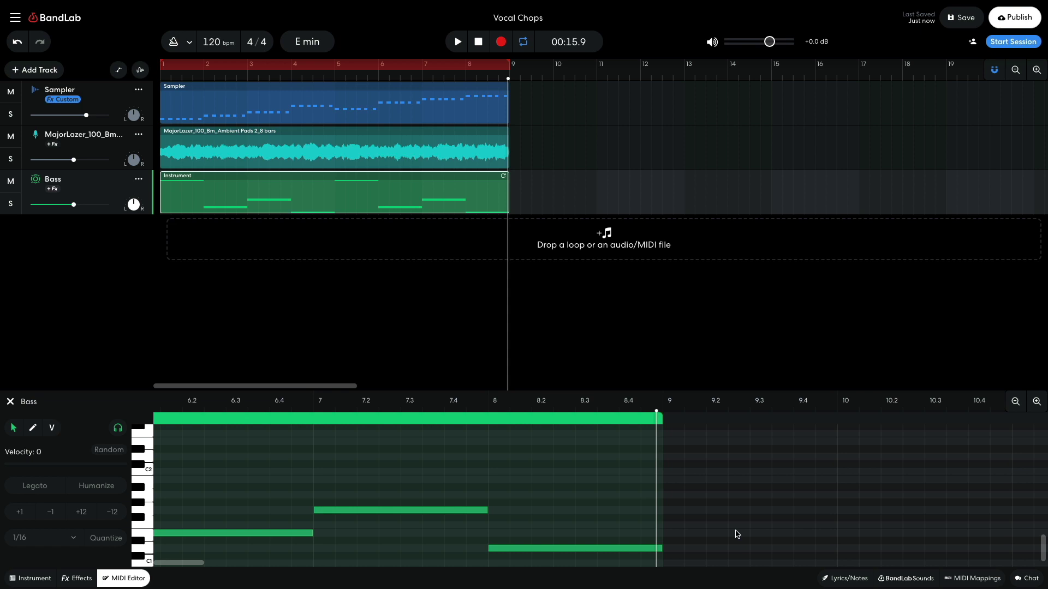
left_click(451, 313)
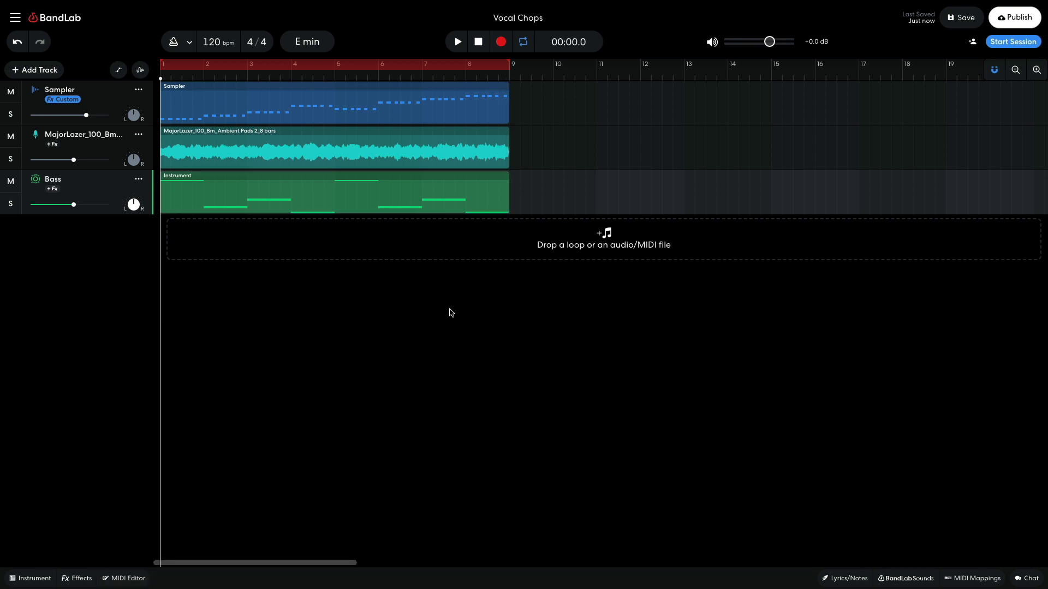
Filter the BandLab Sounds loops to the Drum category and Film and Soundtrack genre.
left_click(885, 578)
left_click(868, 117)
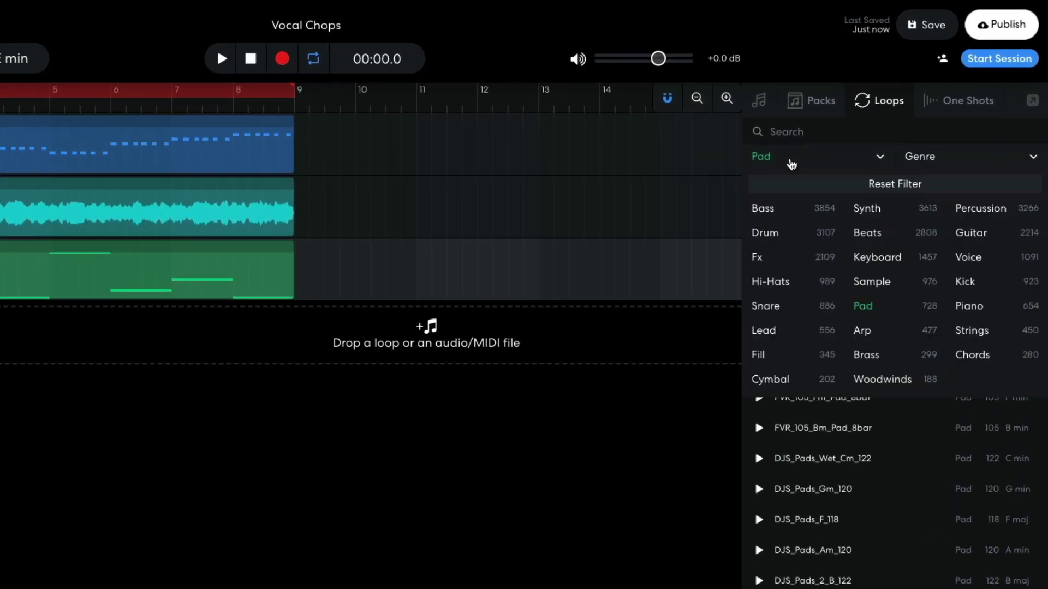
left_click(783, 232)
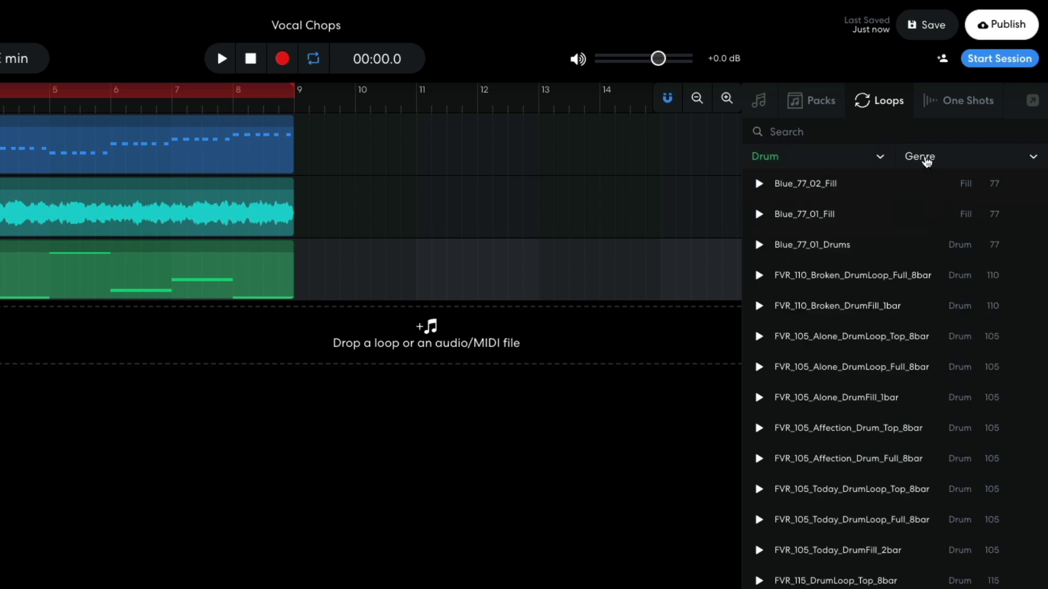
left_click(927, 159)
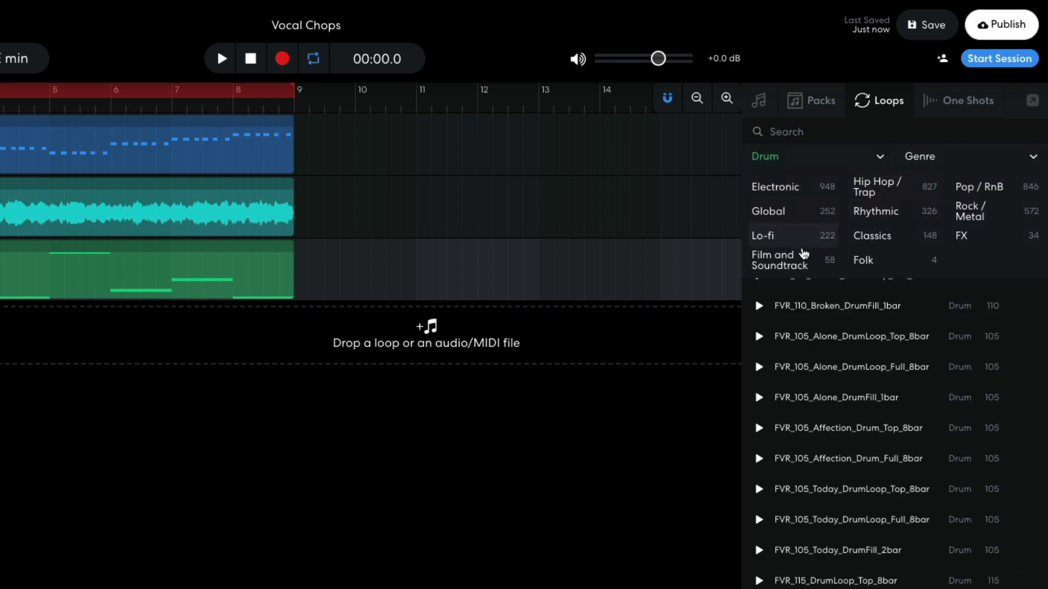
left_click(799, 258)
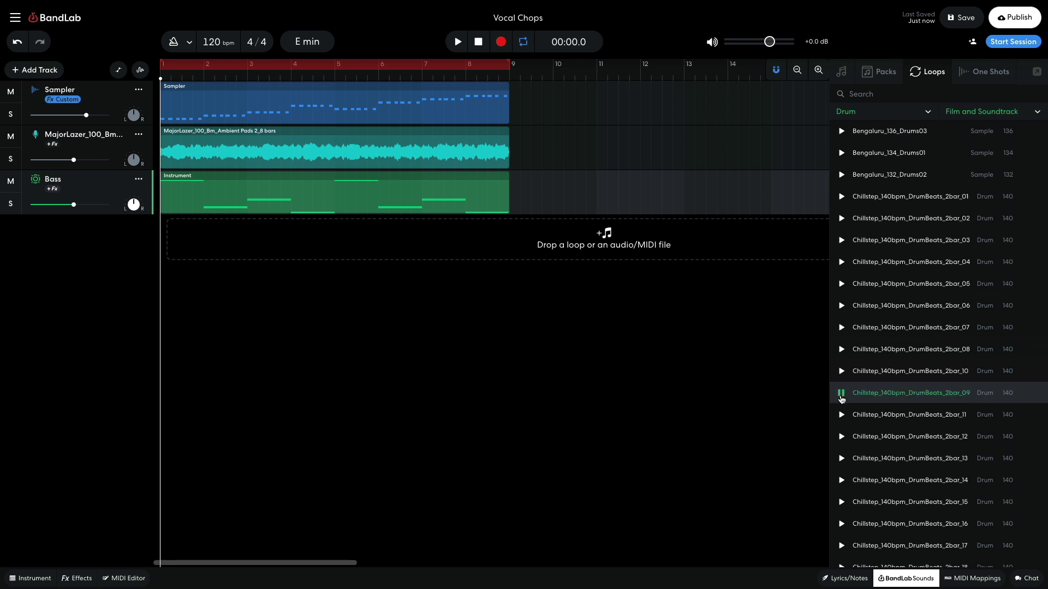
Add Chillstep_140bpm_DrumBeats_2bar_09 at bar 1, loop it to bar 9, lower its volume, and preview.
left_click_drag(872, 397, 203, 245)
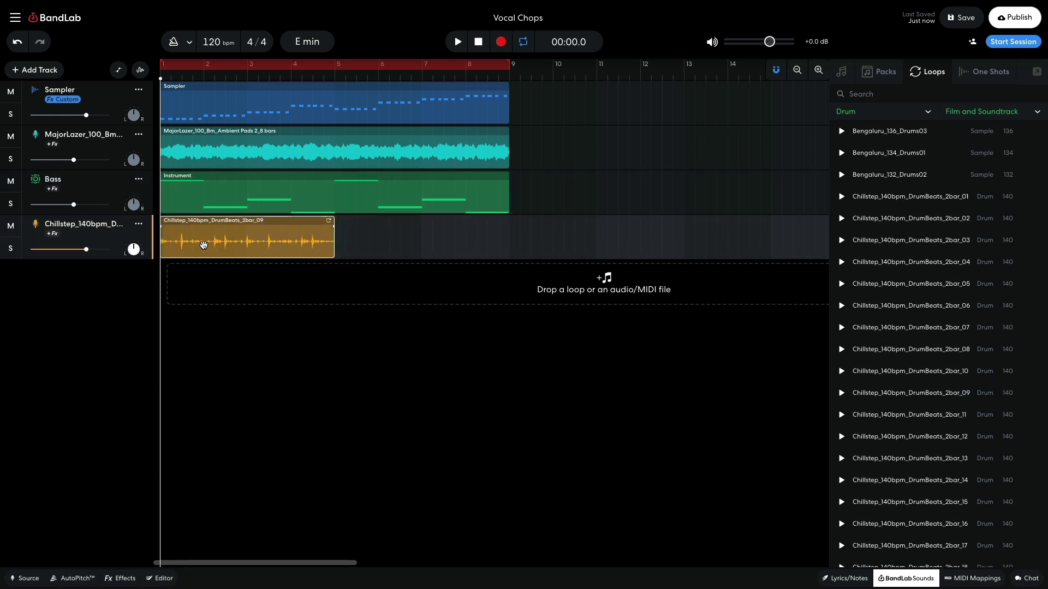
left_click_drag(329, 220, 495, 204)
left_click(500, 205)
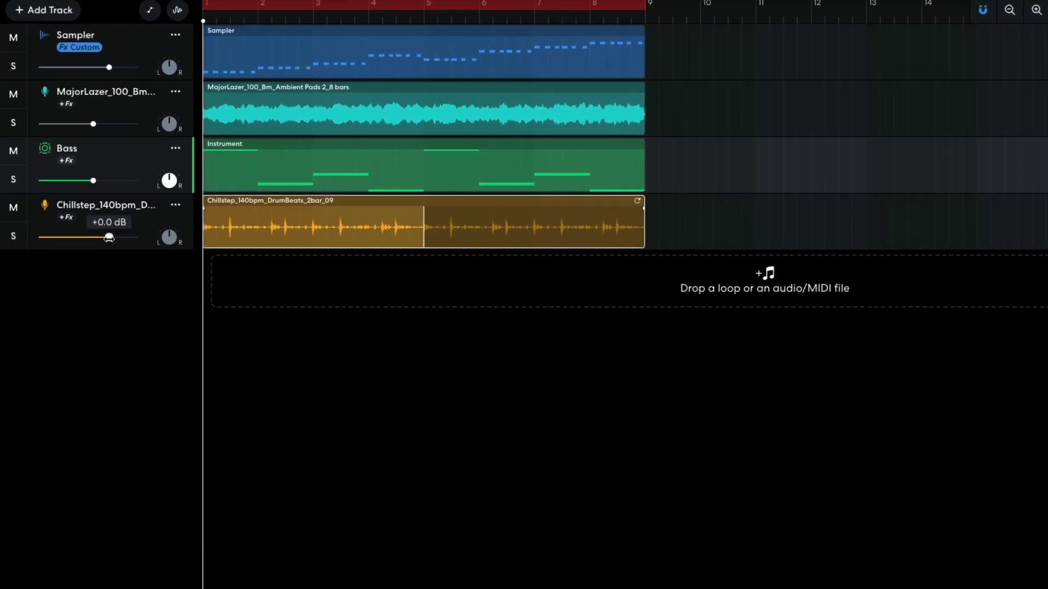
left_click_drag(86, 249, 105, 235)
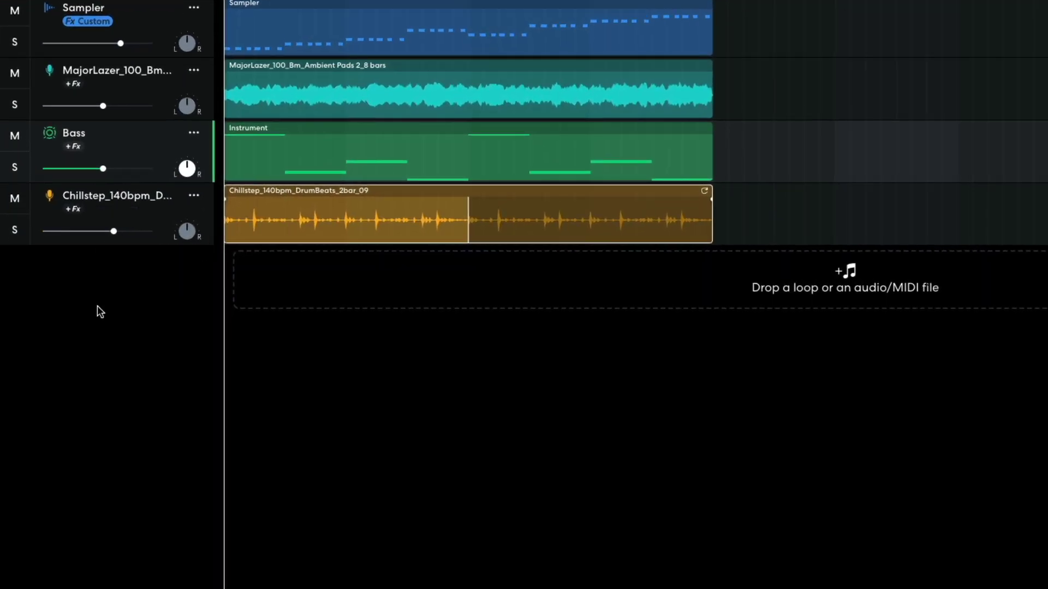
key("space")
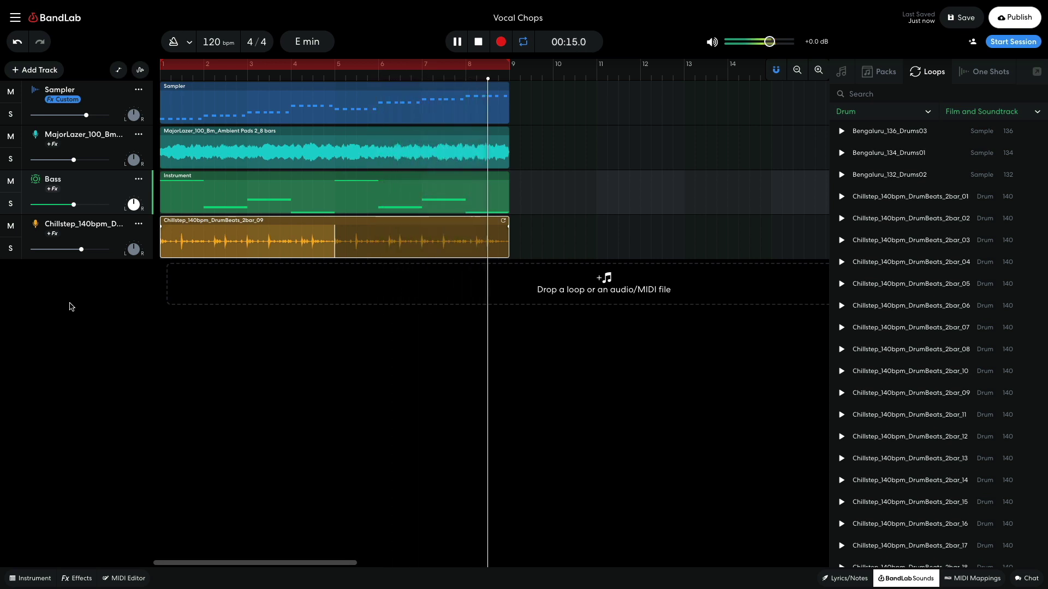
key("space")
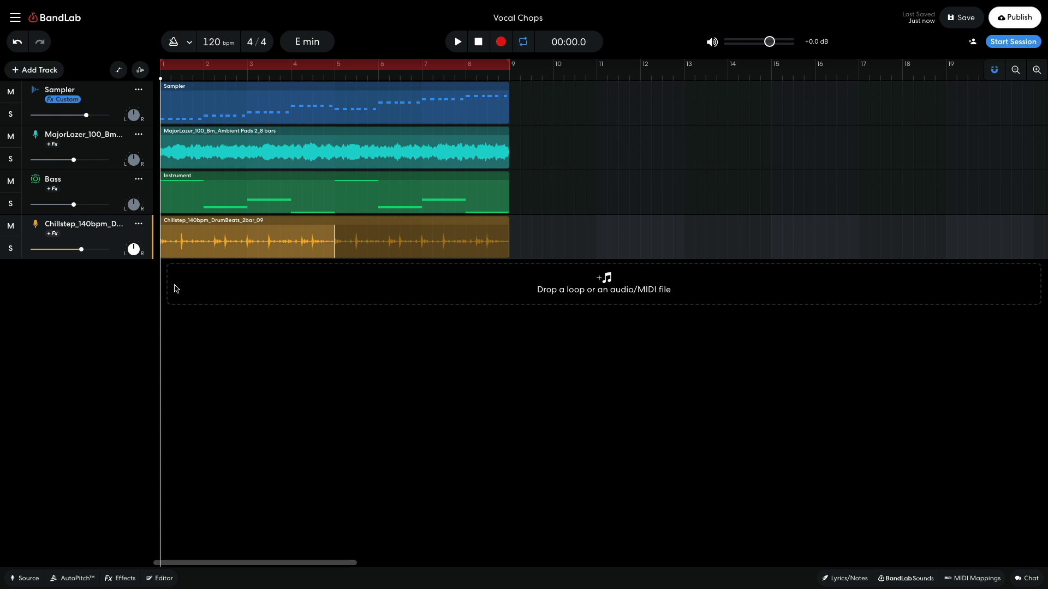
Add a Grand Piano virtual instrument track and turn on its sustain.
left_click(40, 70)
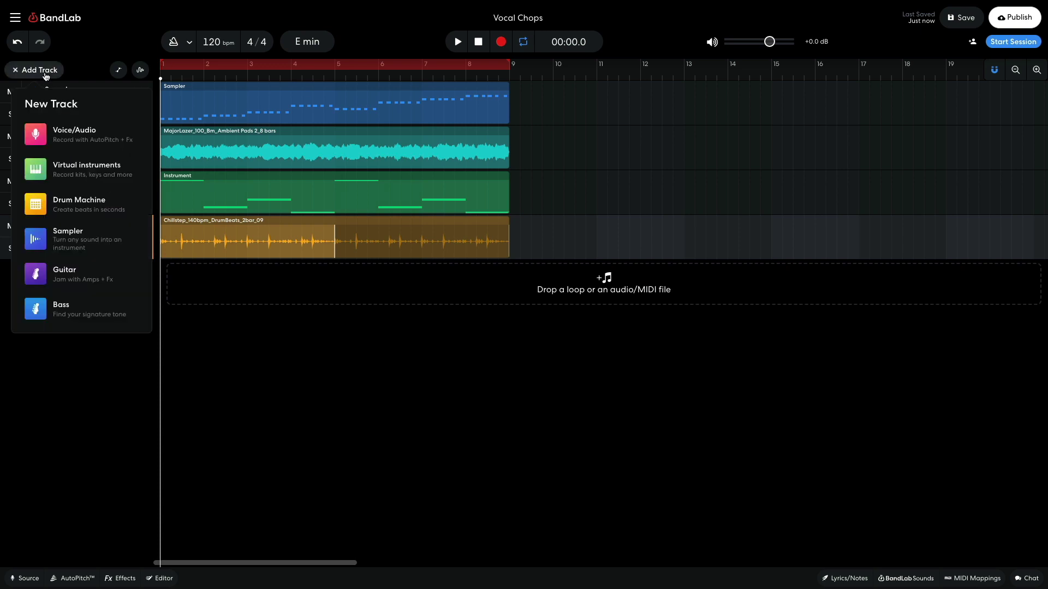
left_click(68, 166)
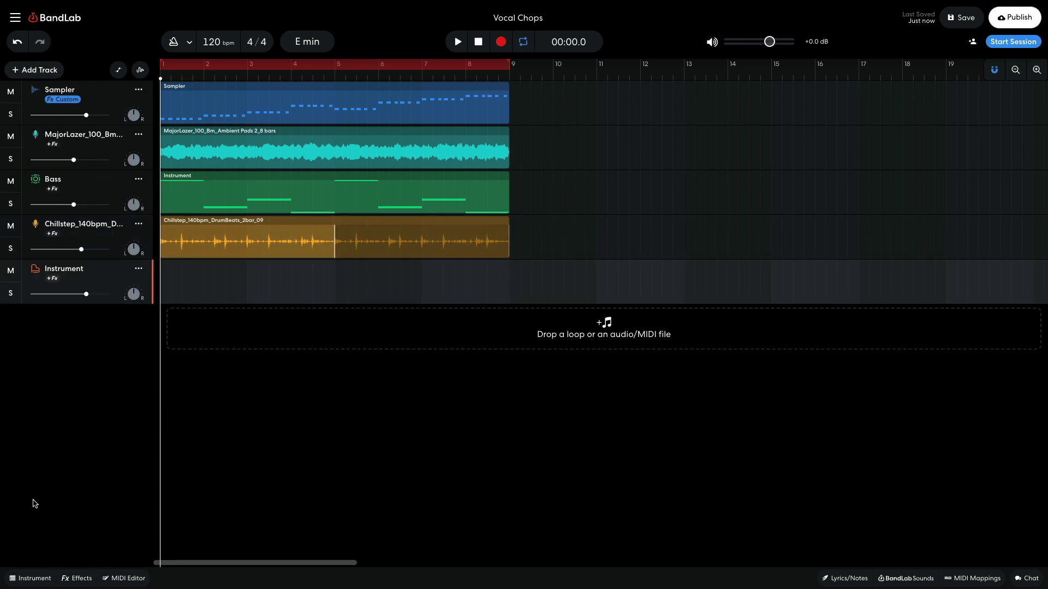
left_click(26, 577)
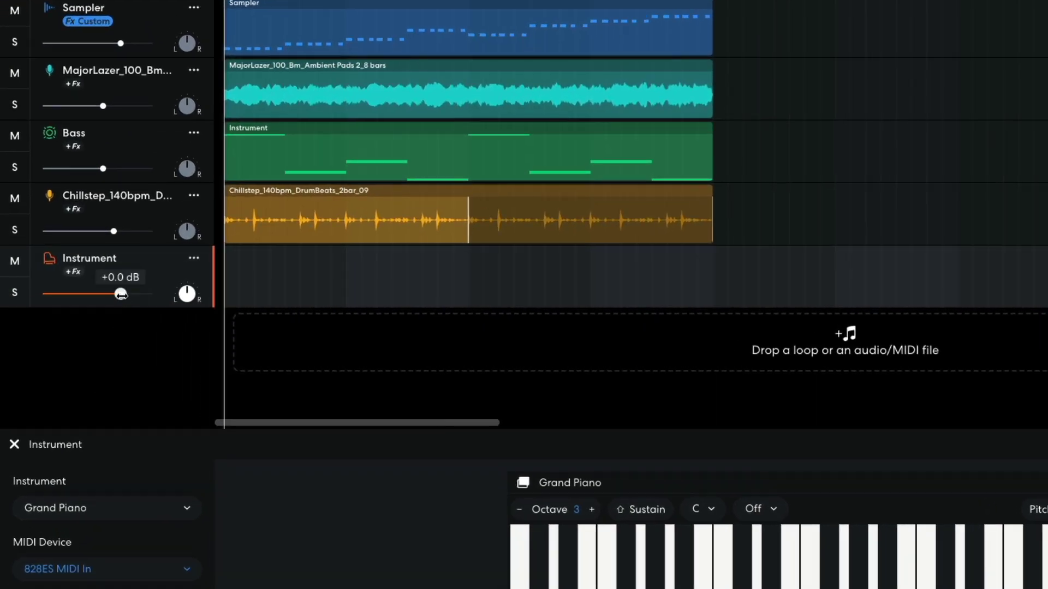
key("shift")
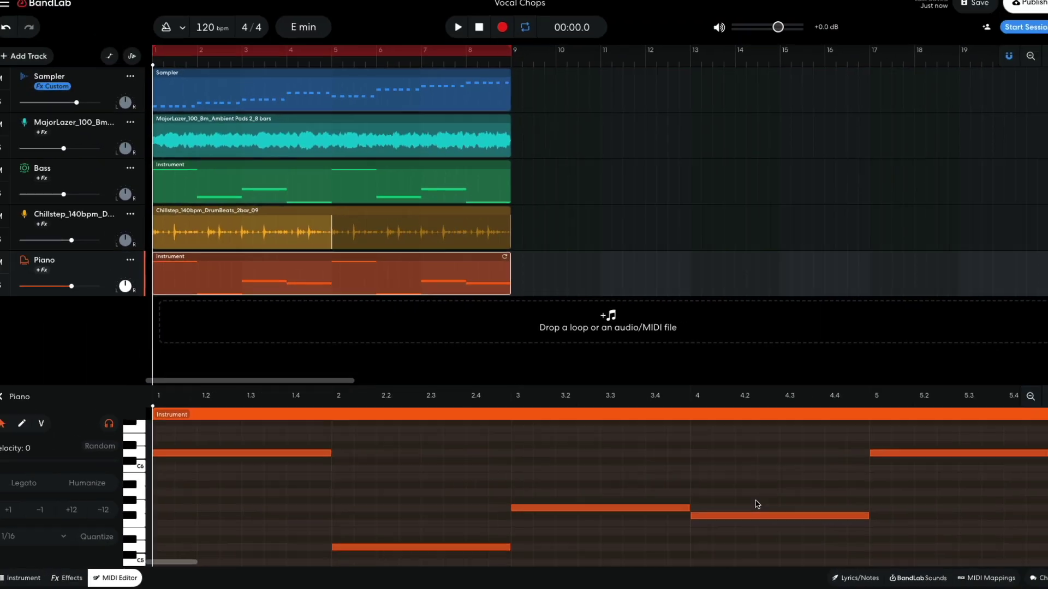
Play the five-track arrangement with the piano melody through bar 9, then close the Piano note editor.
key("space")
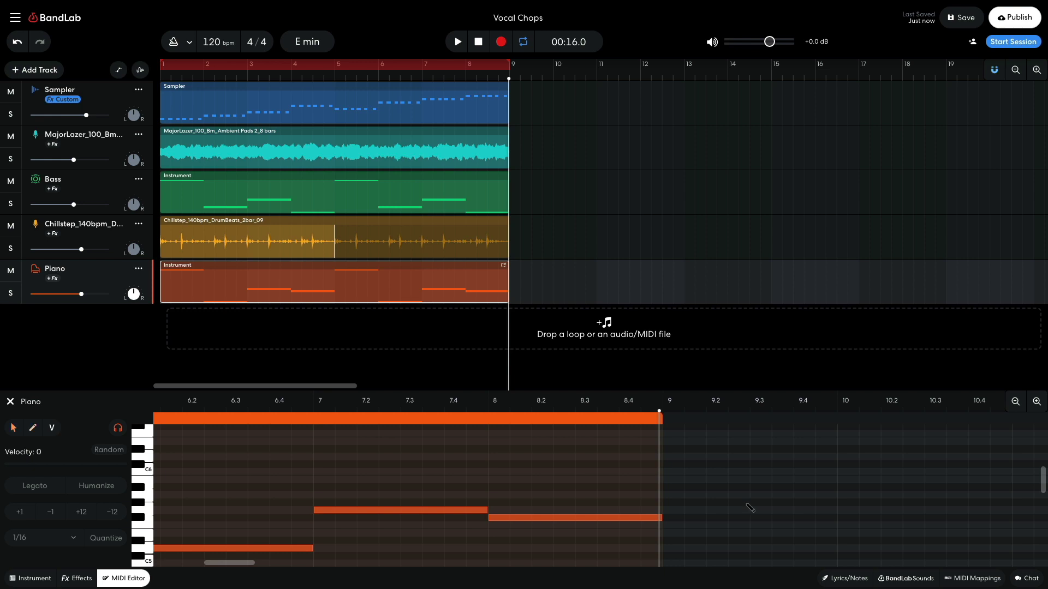
left_click(352, 394)
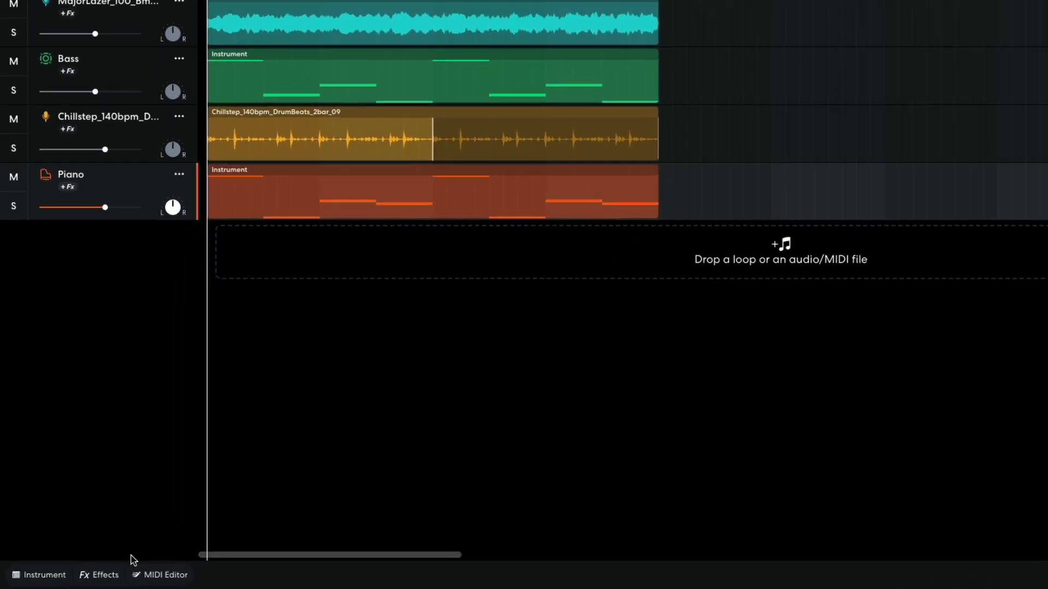
Add a Studio Reverb effect to the Piano track and raise its mix to 100%.
left_click(82, 578)
left_click(265, 445)
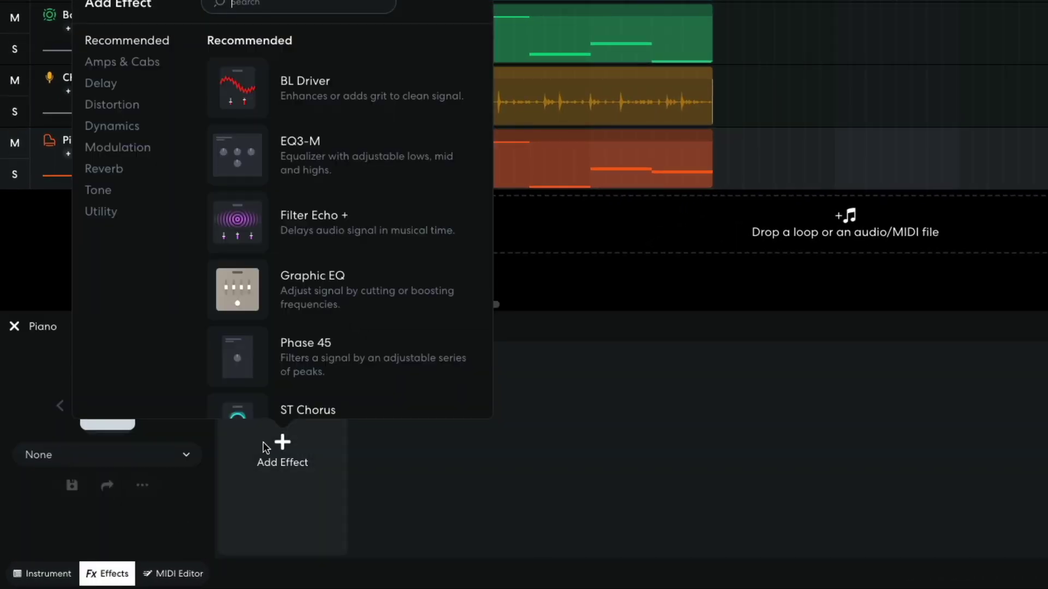
left_click(120, 169)
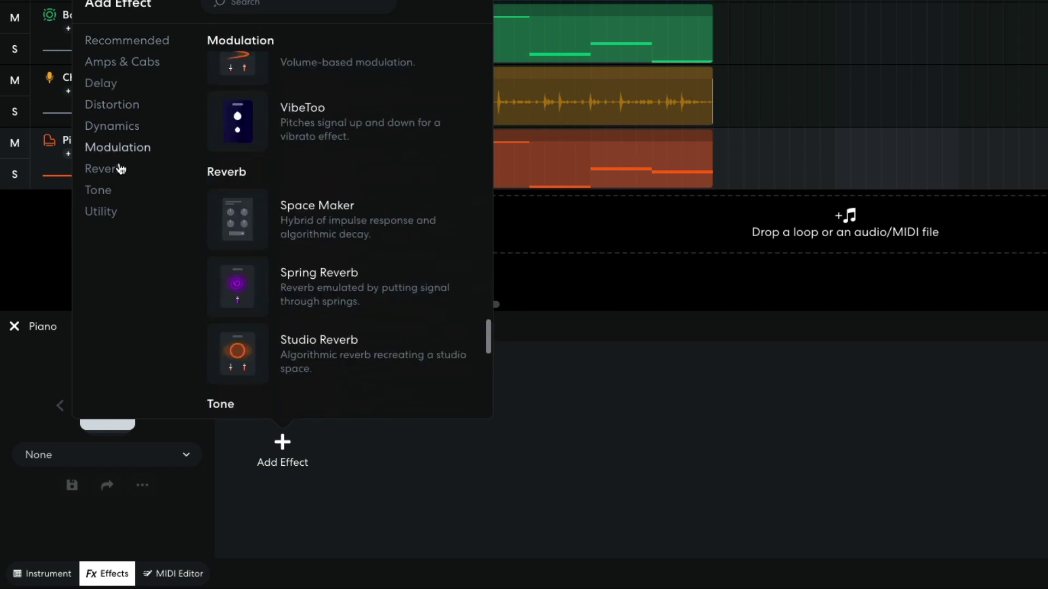
left_click(243, 228)
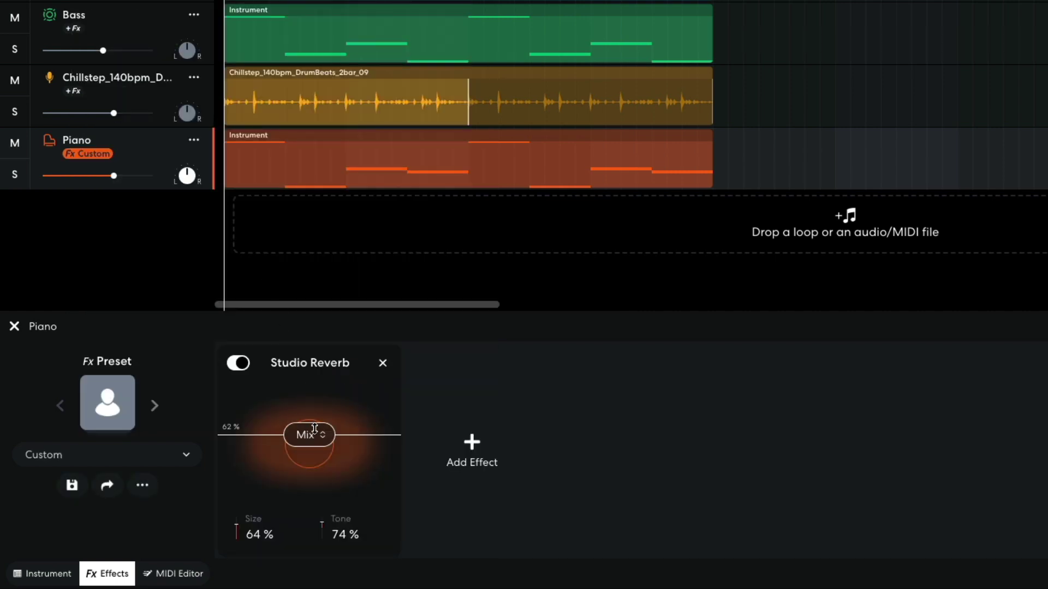
left_click_drag(315, 429, 313, 423)
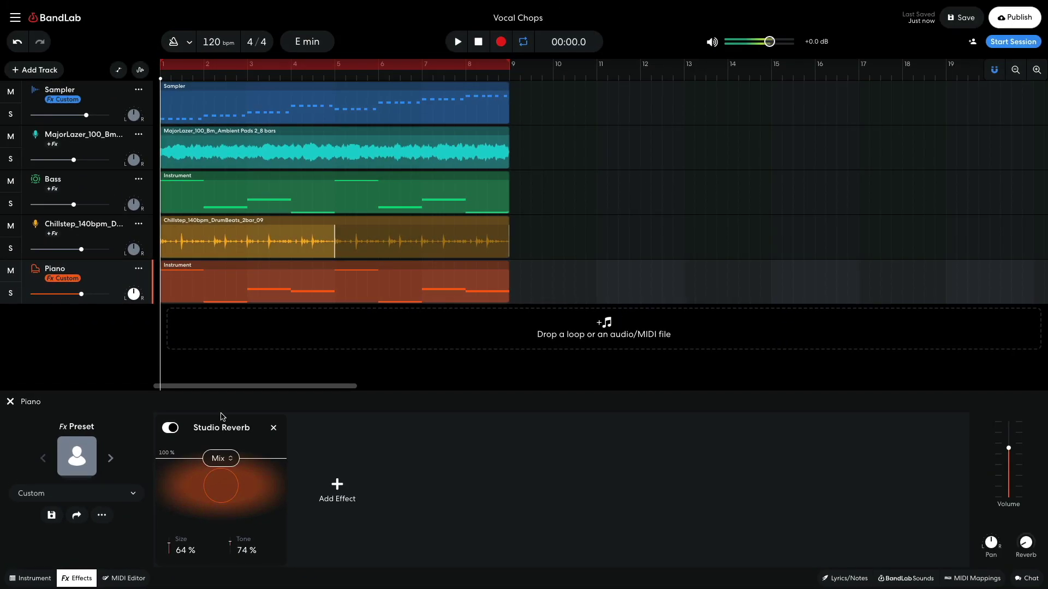